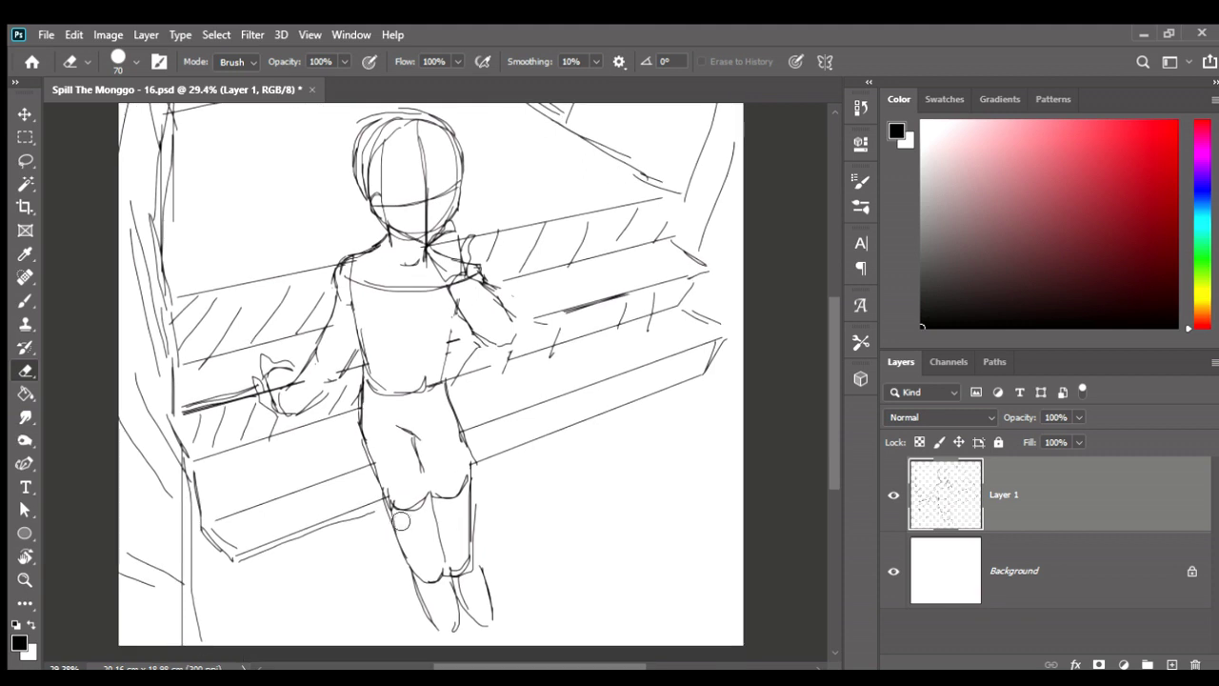
- Add a short vertical stroke at lower left and two long straight step lines across the stairs
key(b)
drag(235, 558, 245, 602)
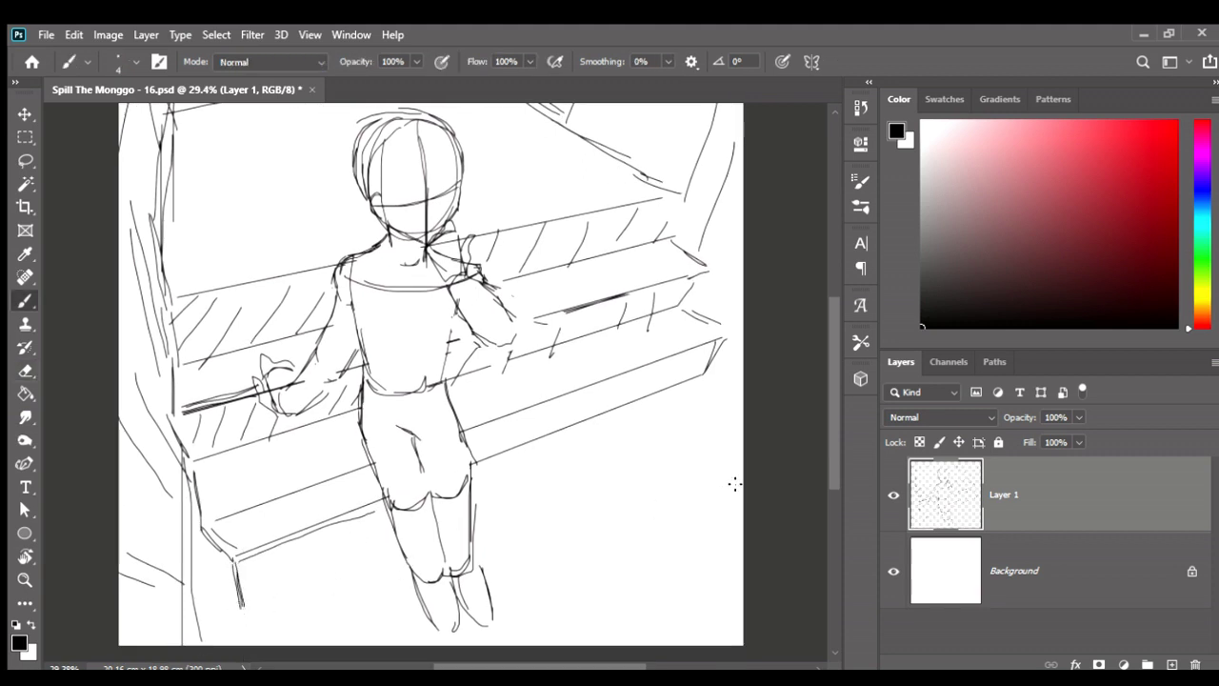
shift+click(722, 411)
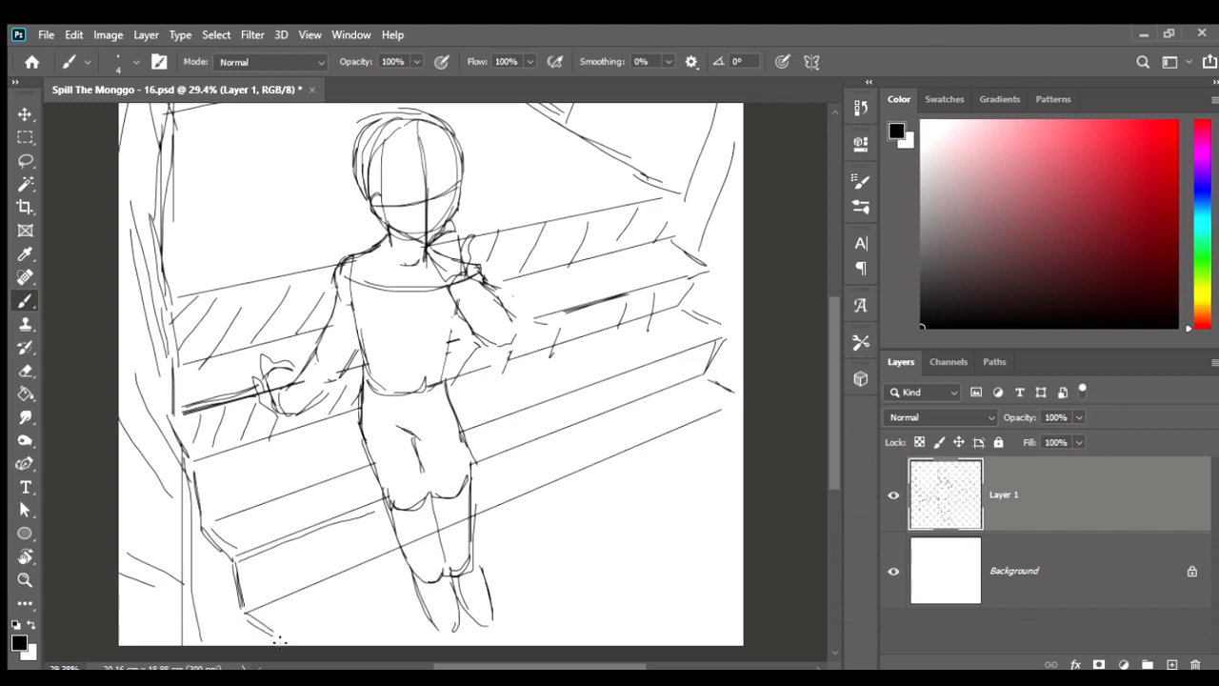
shift+click(734, 436)
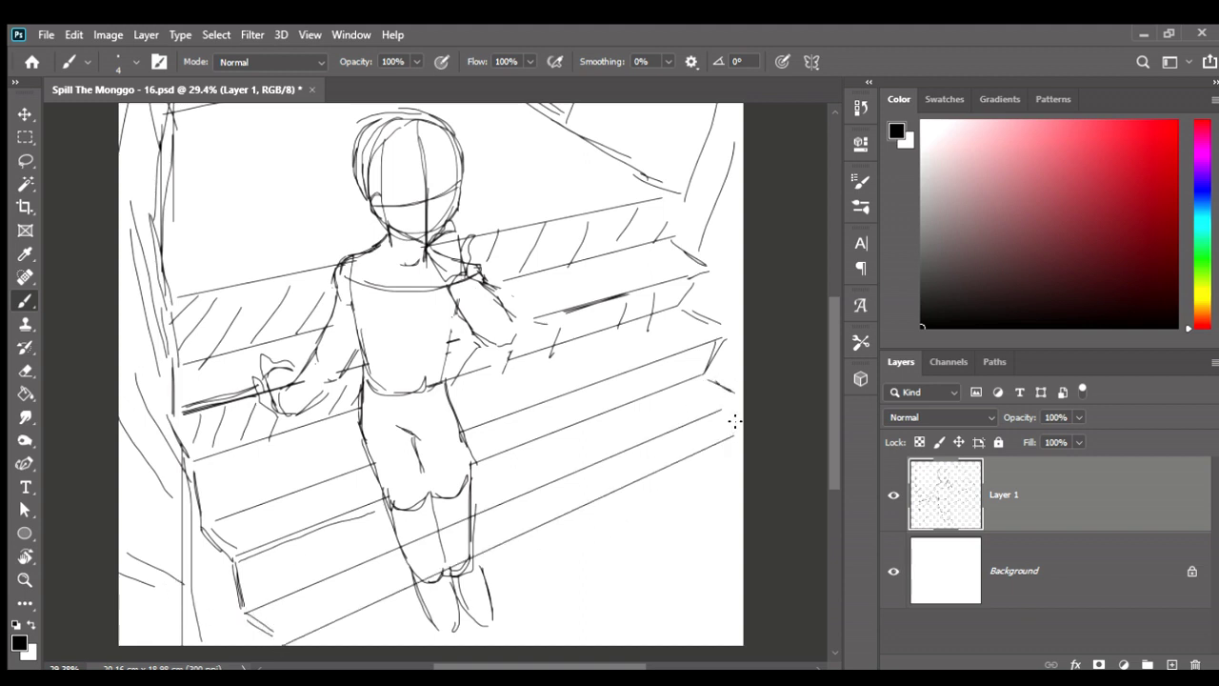
drag(734, 404, 724, 432)
- Draw a long diagonal step line at the lower right, undoing and redrawing it
drag(749, 496, 581, 646)
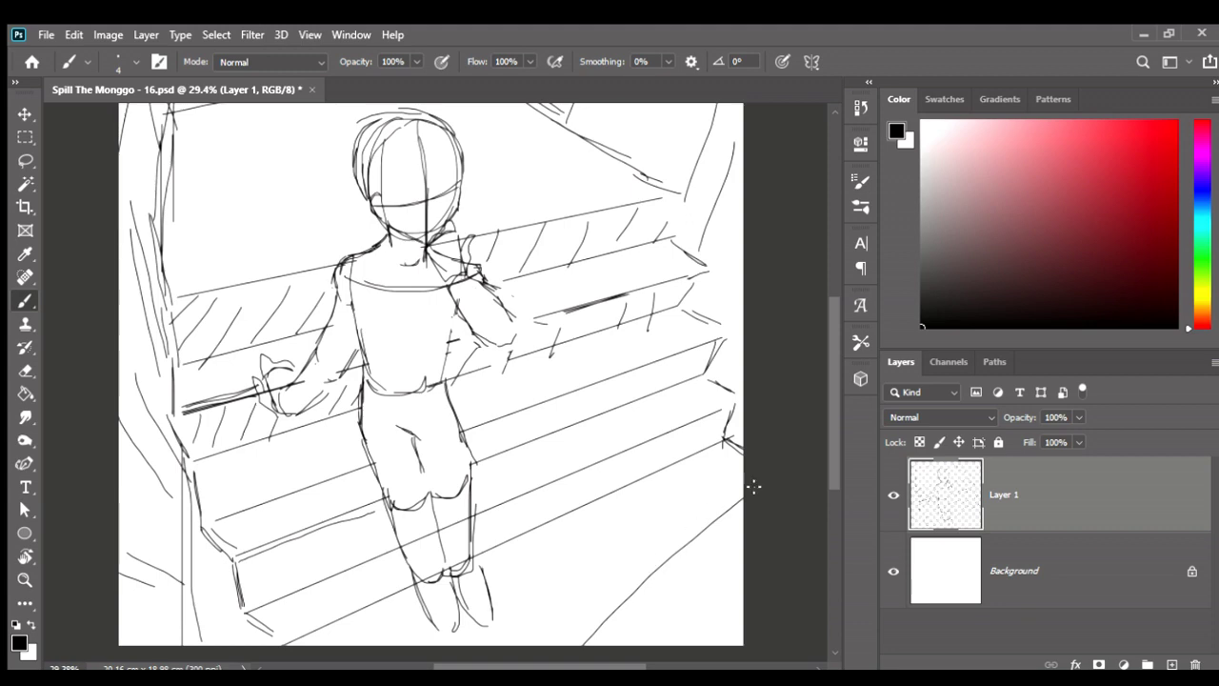
drag(741, 497, 554, 645)
scroll(582, 539, down, 2)
scroll(579, 535, up, 2)
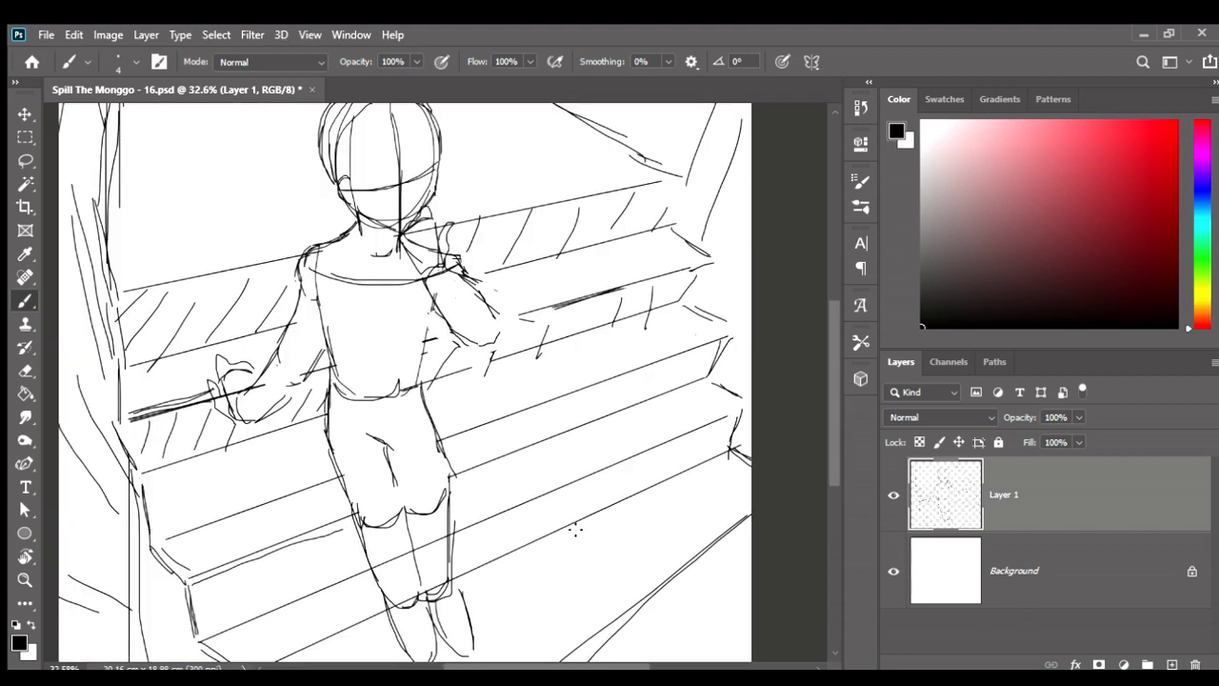
scroll(574, 530, down, 1)
scroll(584, 467, down, 2)
key(ctrl+z)
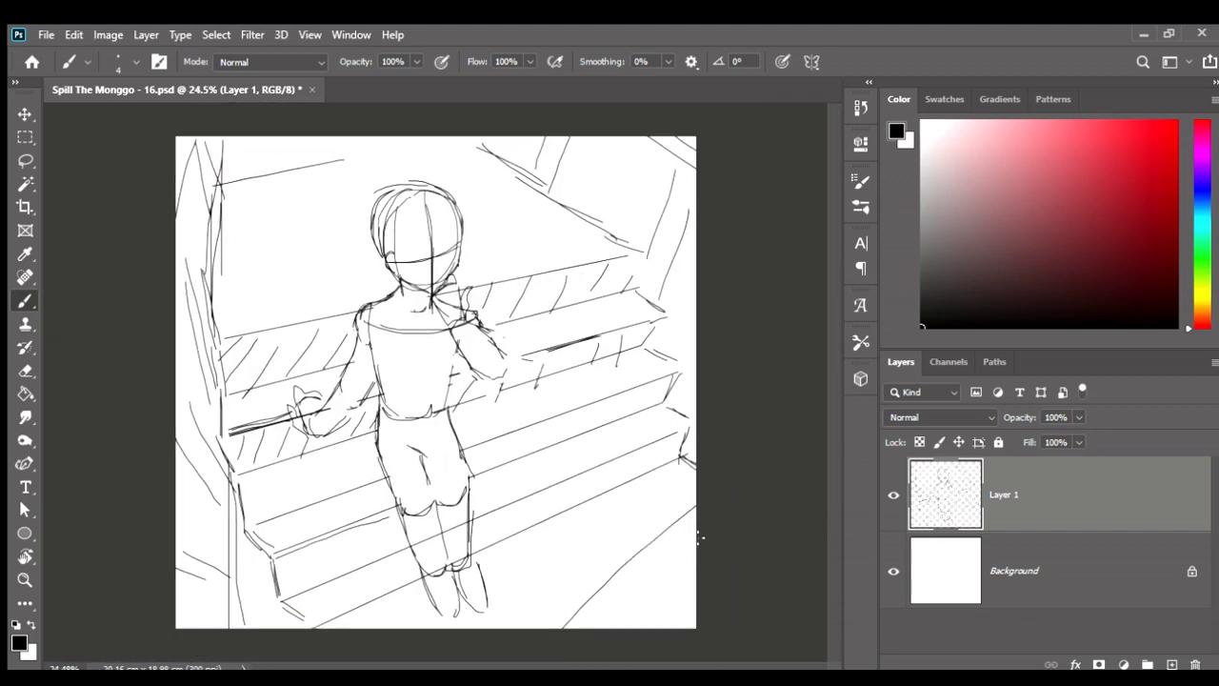
key(ctrl+z)
drag(697, 493, 461, 629)
scroll(594, 569, up, 1)
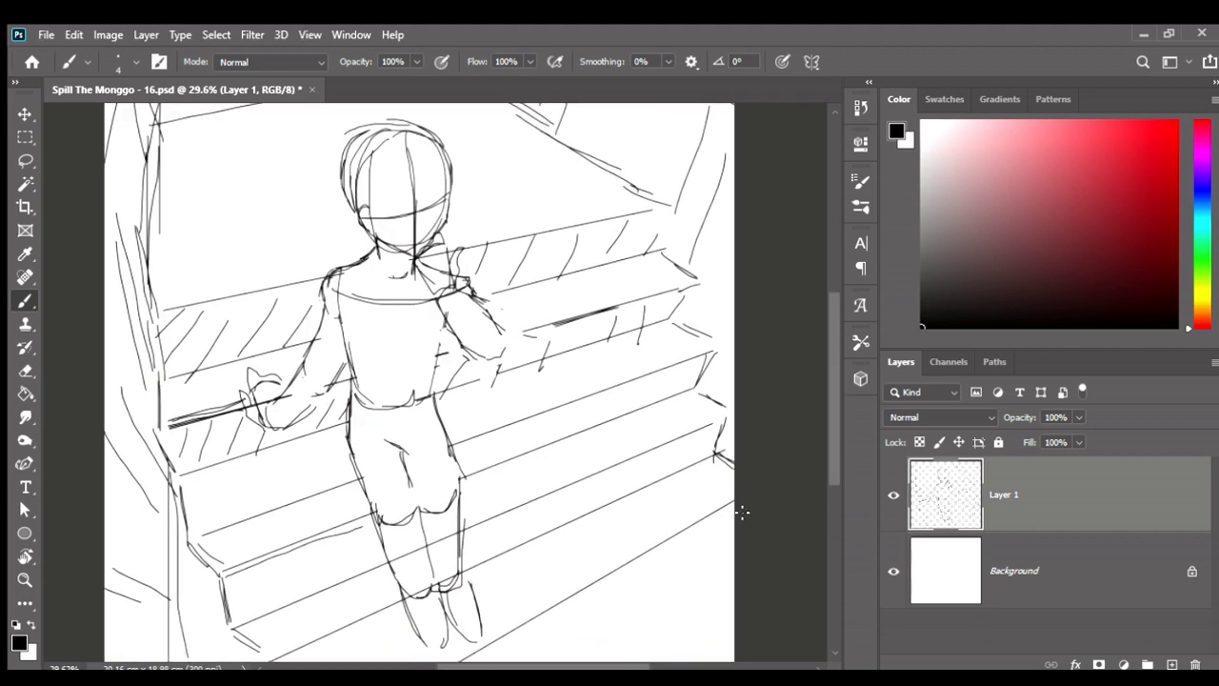
- Undo a trial stroke and add two more diagonal step lines at the lower right
drag(516, 657, 733, 533)
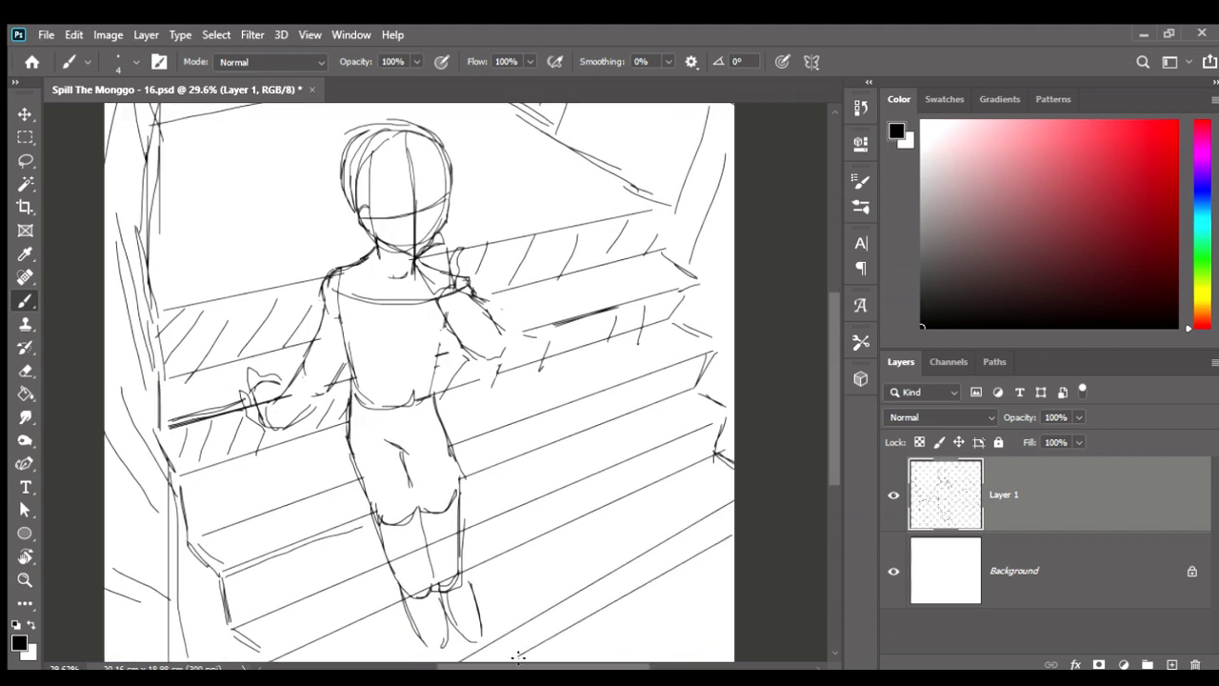
key(ctrl+z)
scroll(562, 628, down, 2)
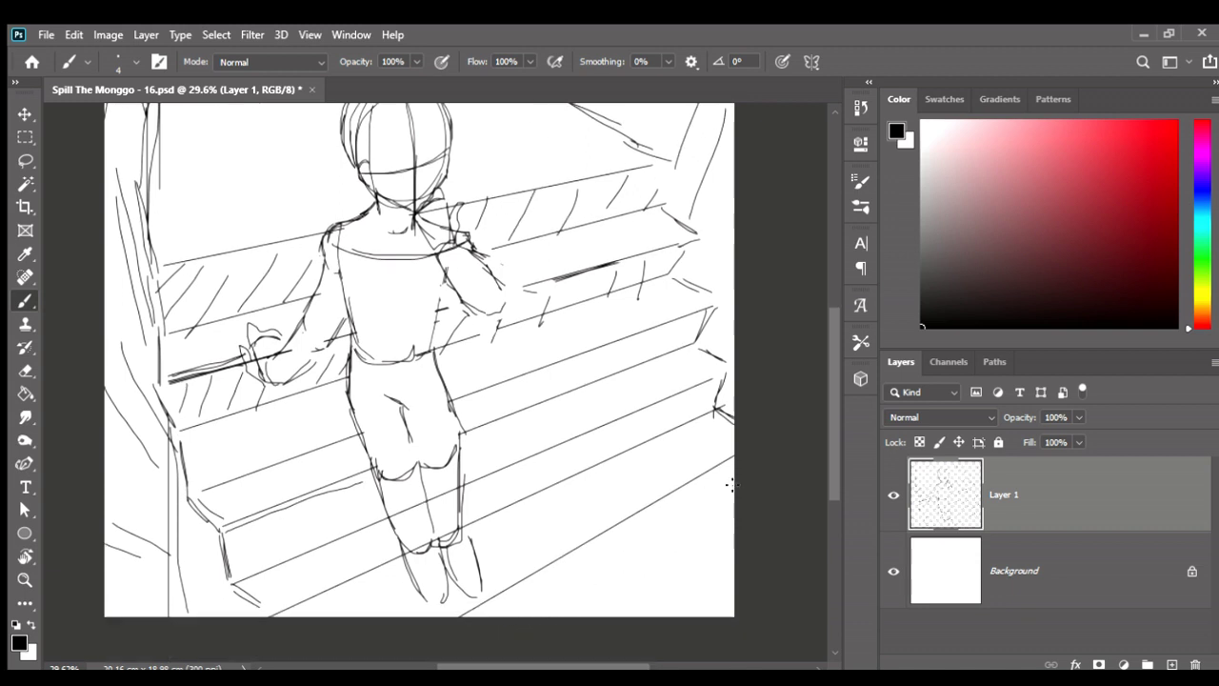
drag(733, 504, 564, 611)
drag(733, 510, 584, 608)
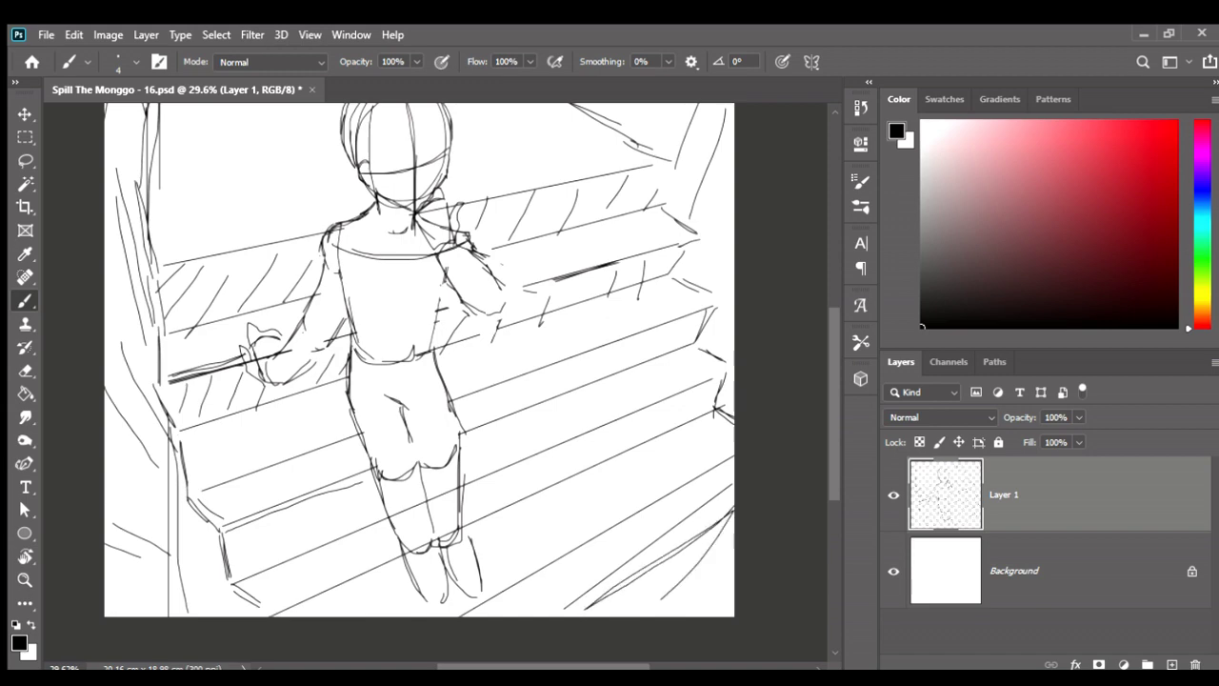
- Draw a firmer line along the left step edge
scroll(750, 621, down, 2)
scroll(750, 621, up, 1)
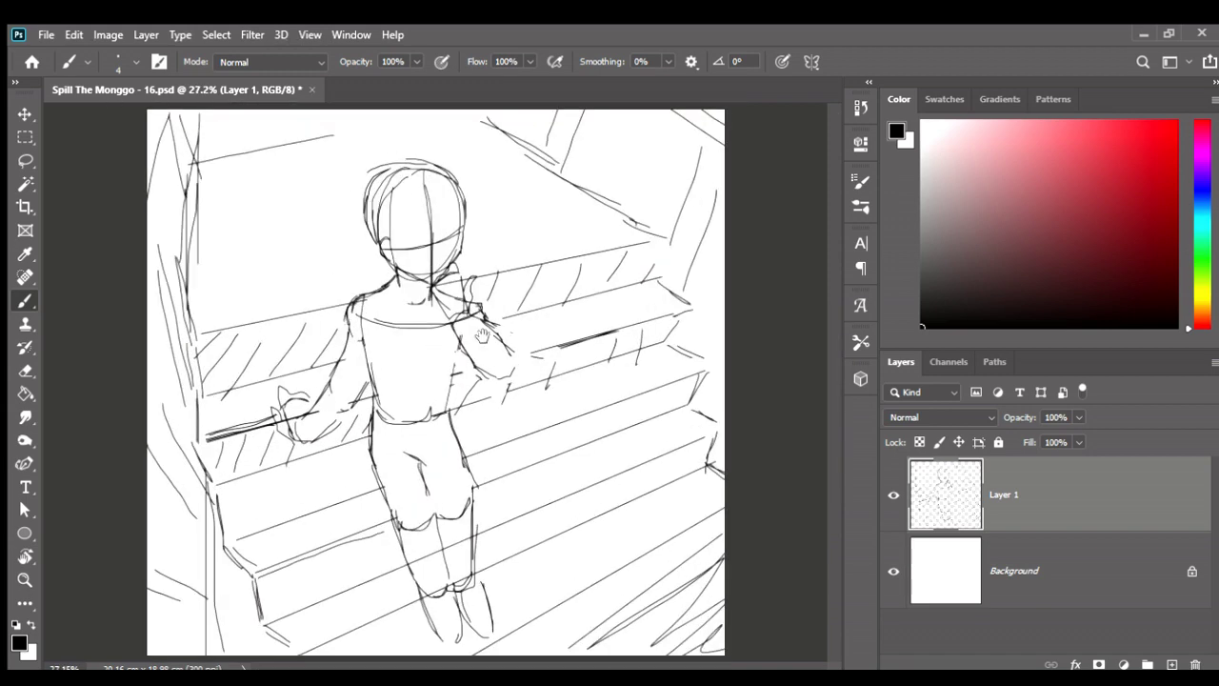
scroll(489, 347, up, 2)
scroll(489, 347, down, 1)
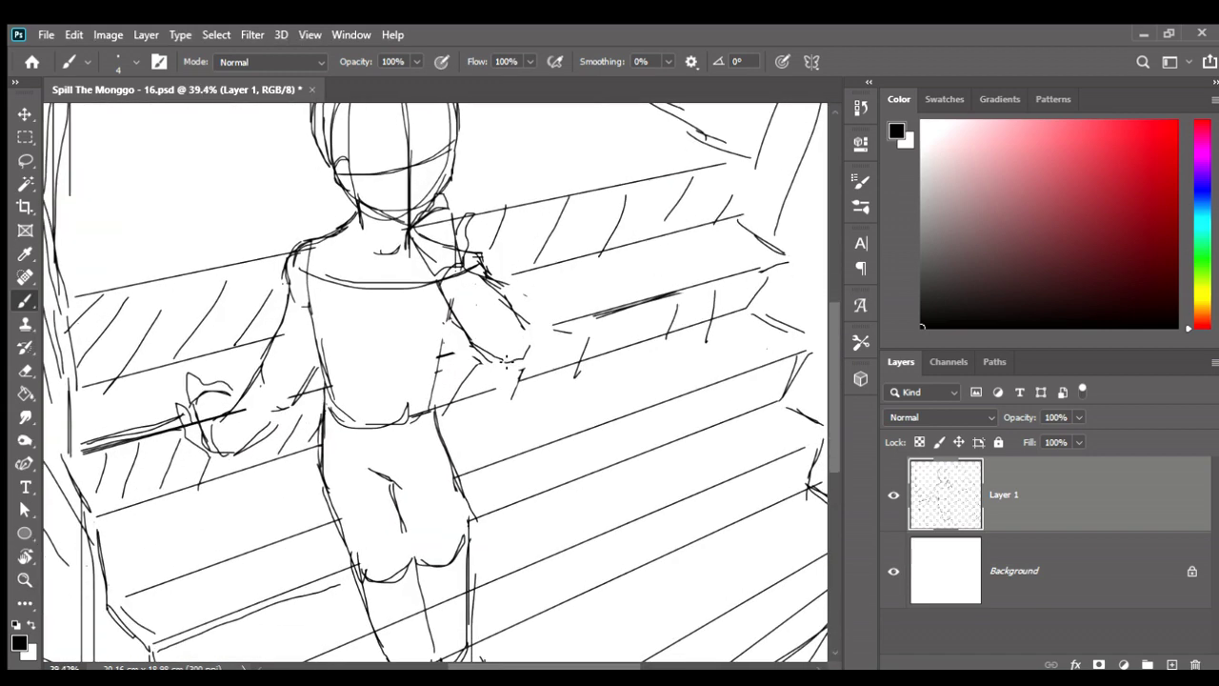
scroll(490, 394, down, 1)
scroll(490, 394, down, 1)
scroll(489, 394, down, 1)
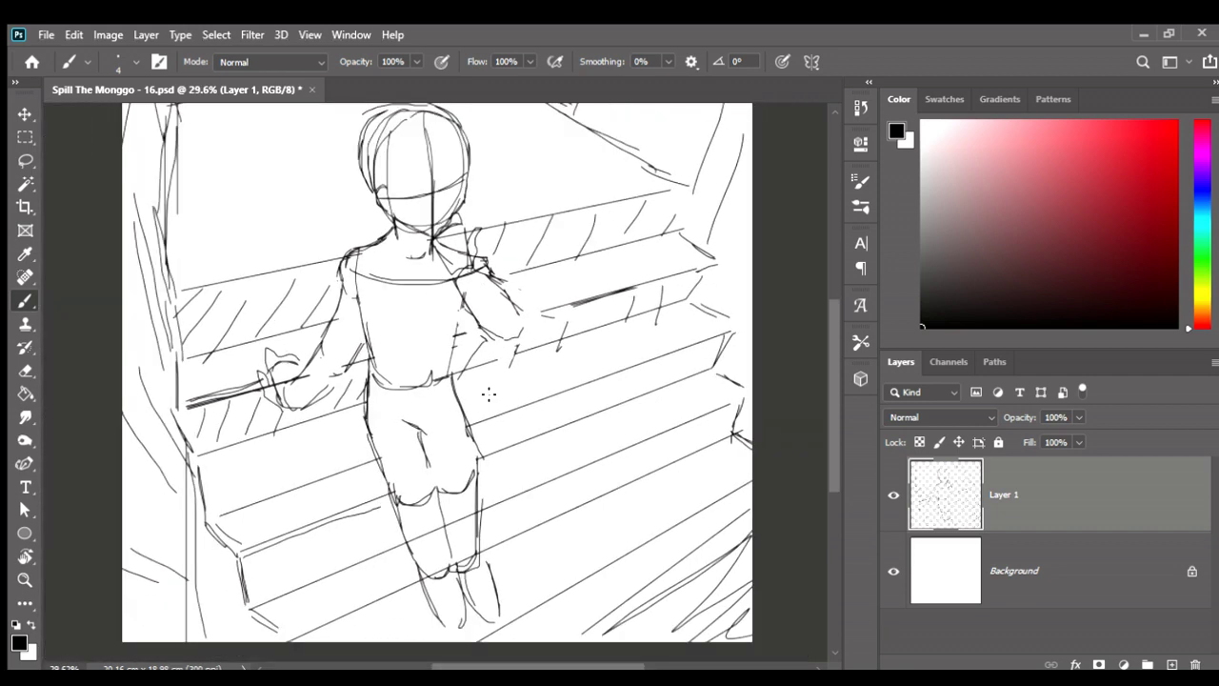
scroll(488, 393, up, 1)
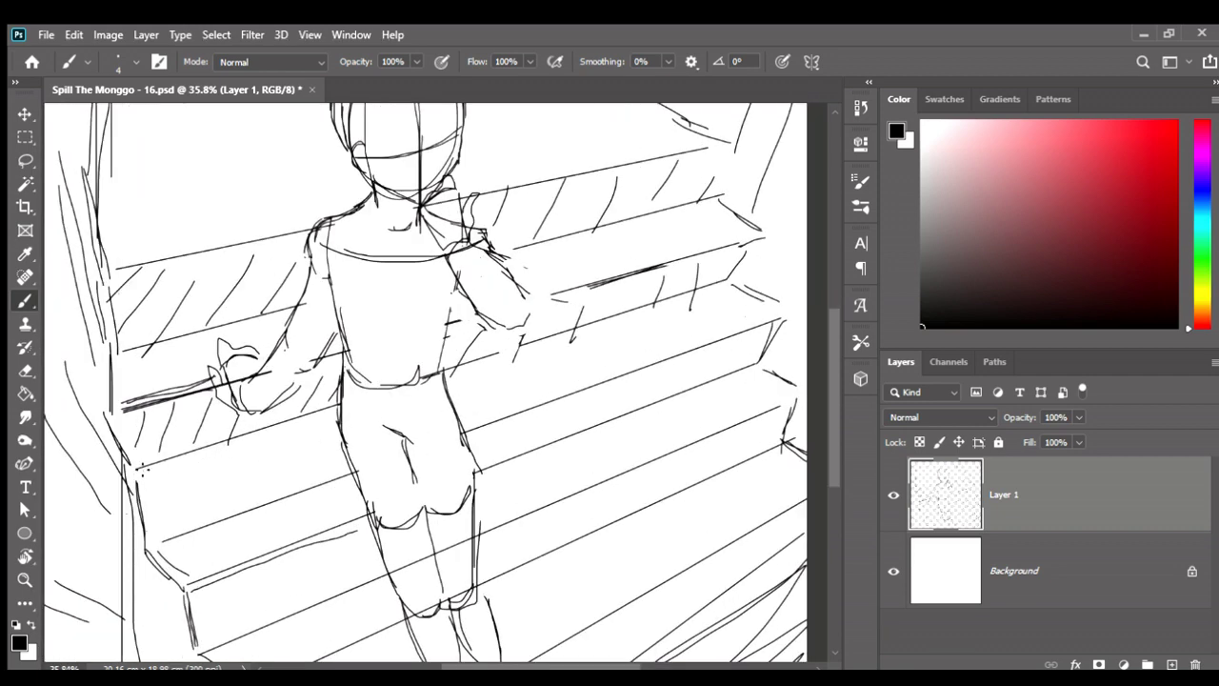
drag(141, 467, 339, 400)
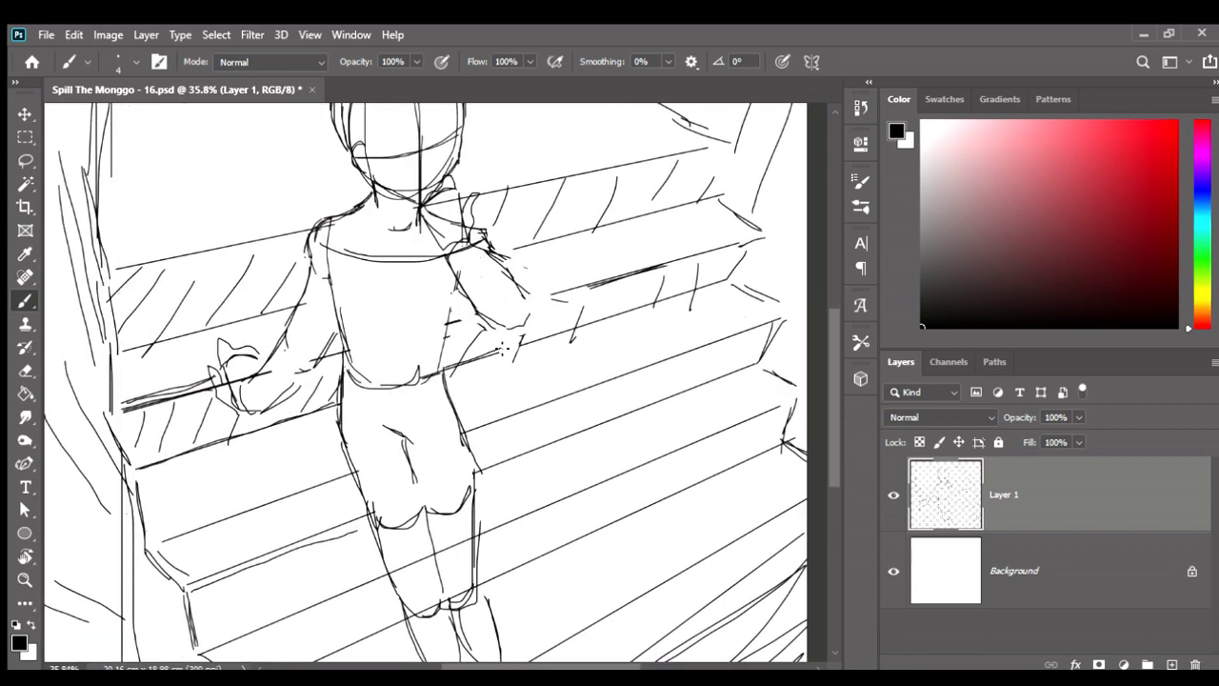
drag(479, 428, 483, 394)
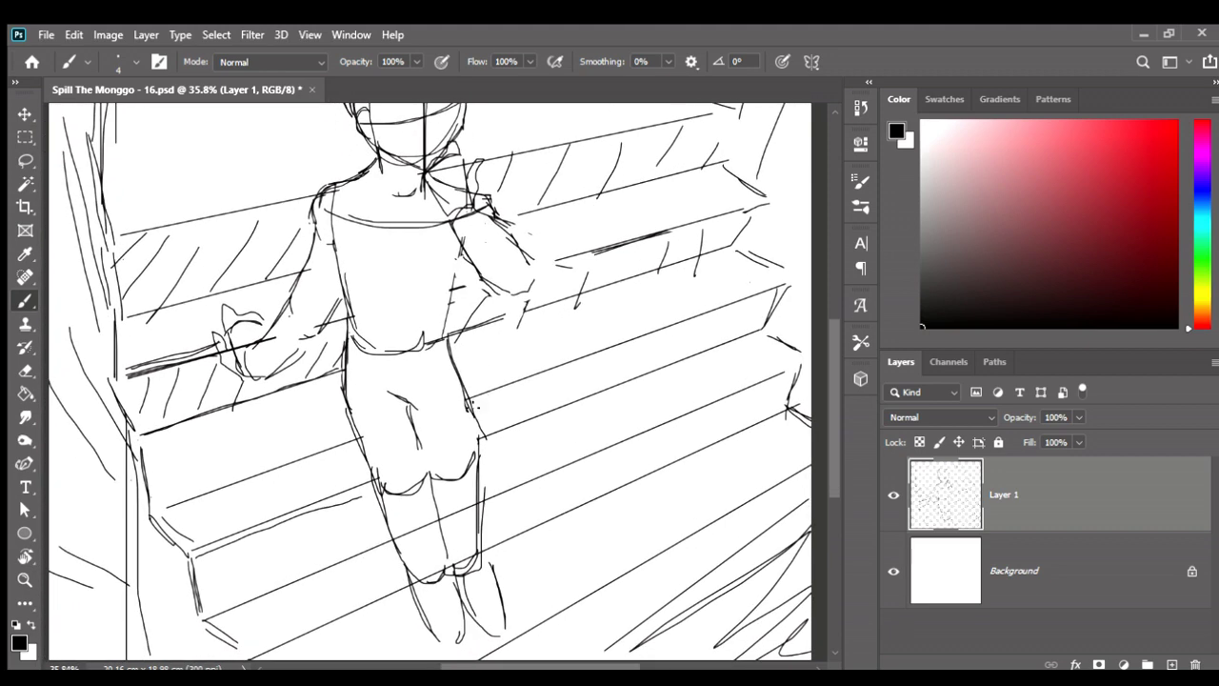
- Erase part of the leg line and redraw the left leg's outline
key(e)
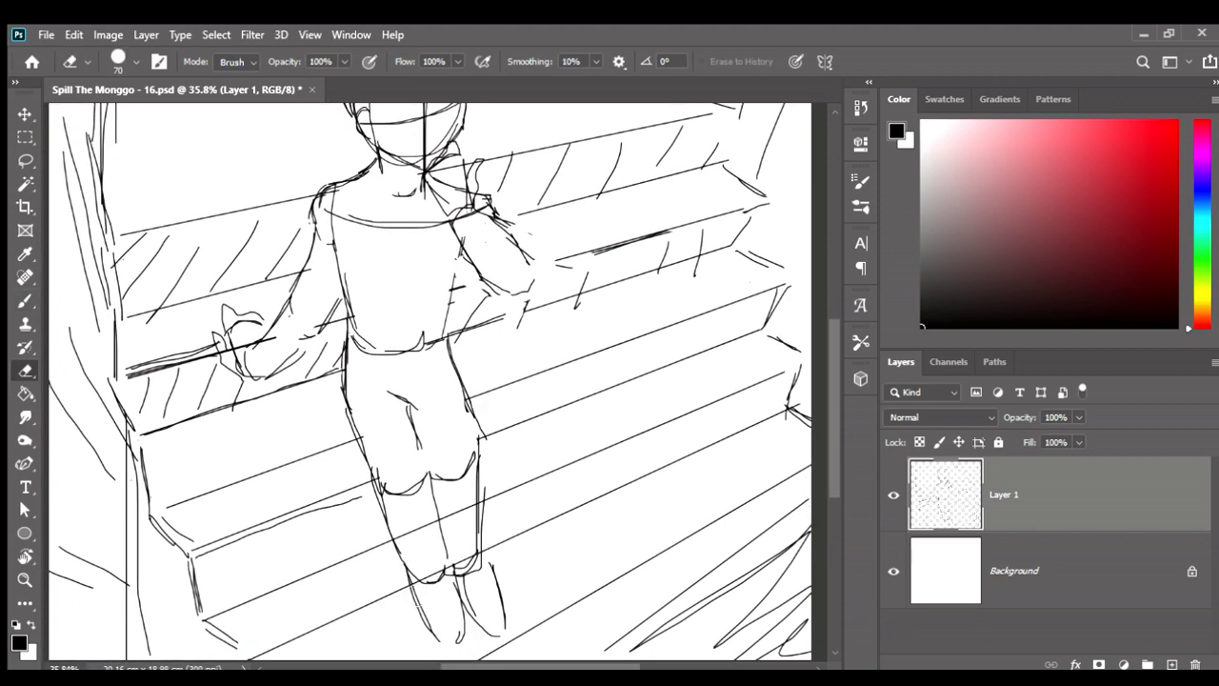
drag(386, 564, 410, 575)
key(b)
drag(379, 488, 413, 575)
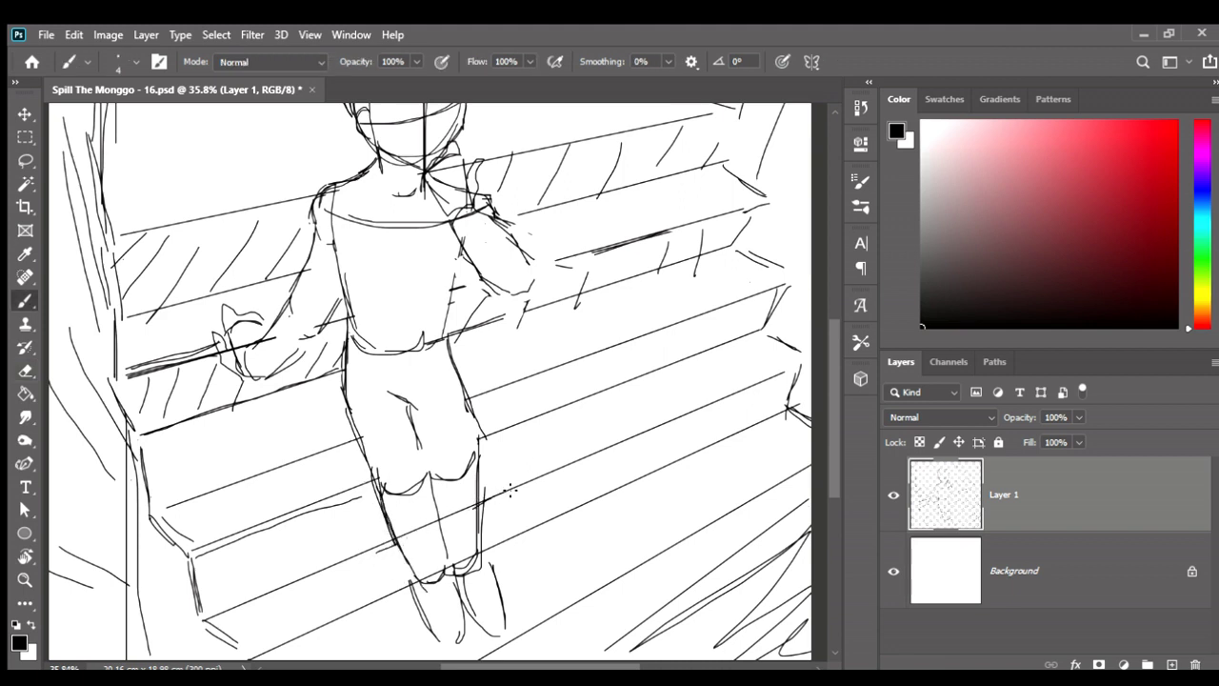
drag(486, 519, 483, 482)
- Erase stray strokes on the boy's legs
key(e)
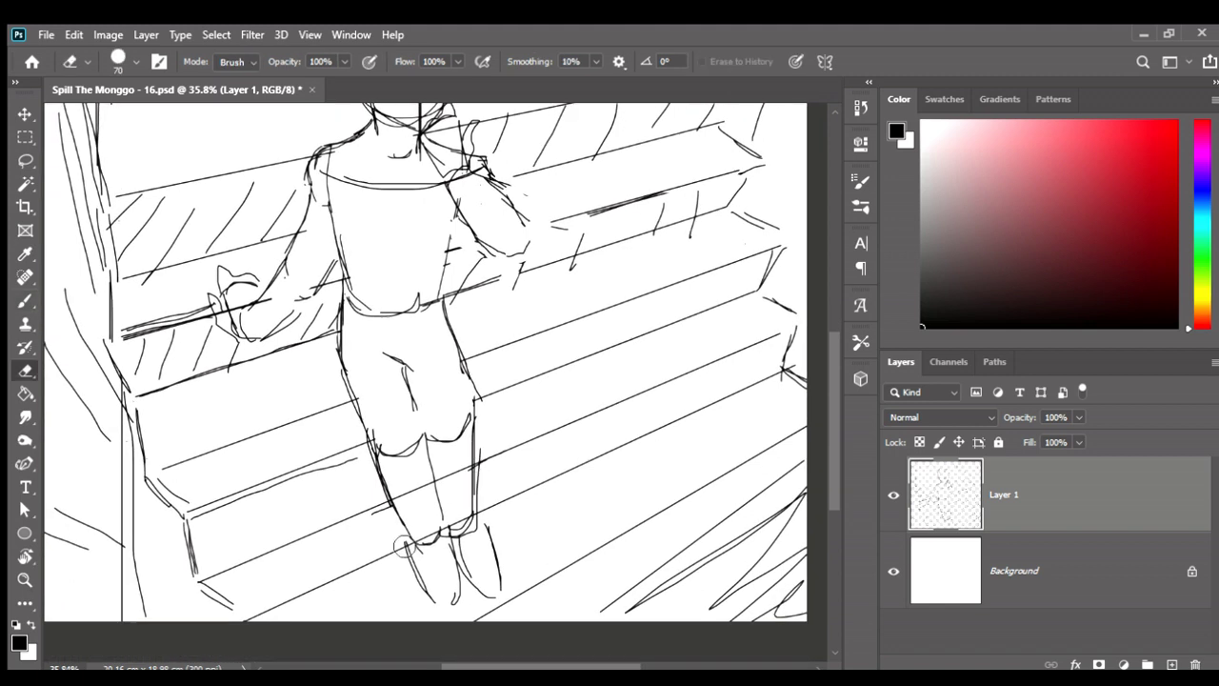
drag(419, 567, 446, 608)
key(b)
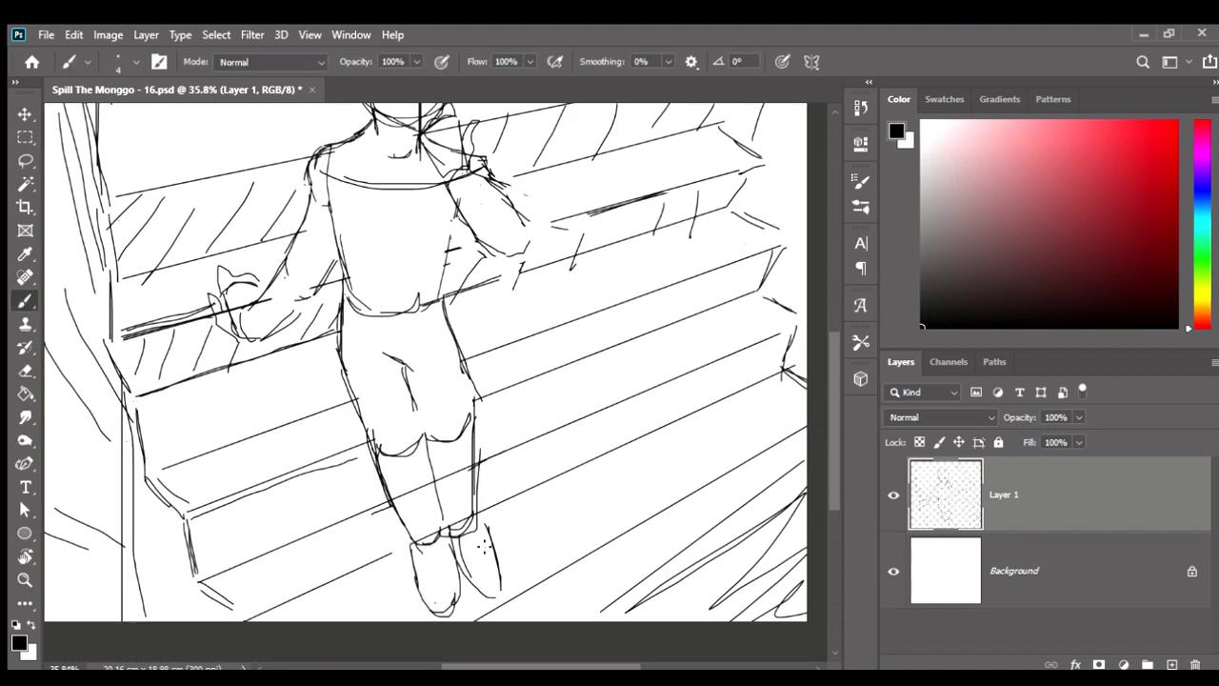
scroll(494, 552, down, 3)
scroll(495, 320, up, 3)
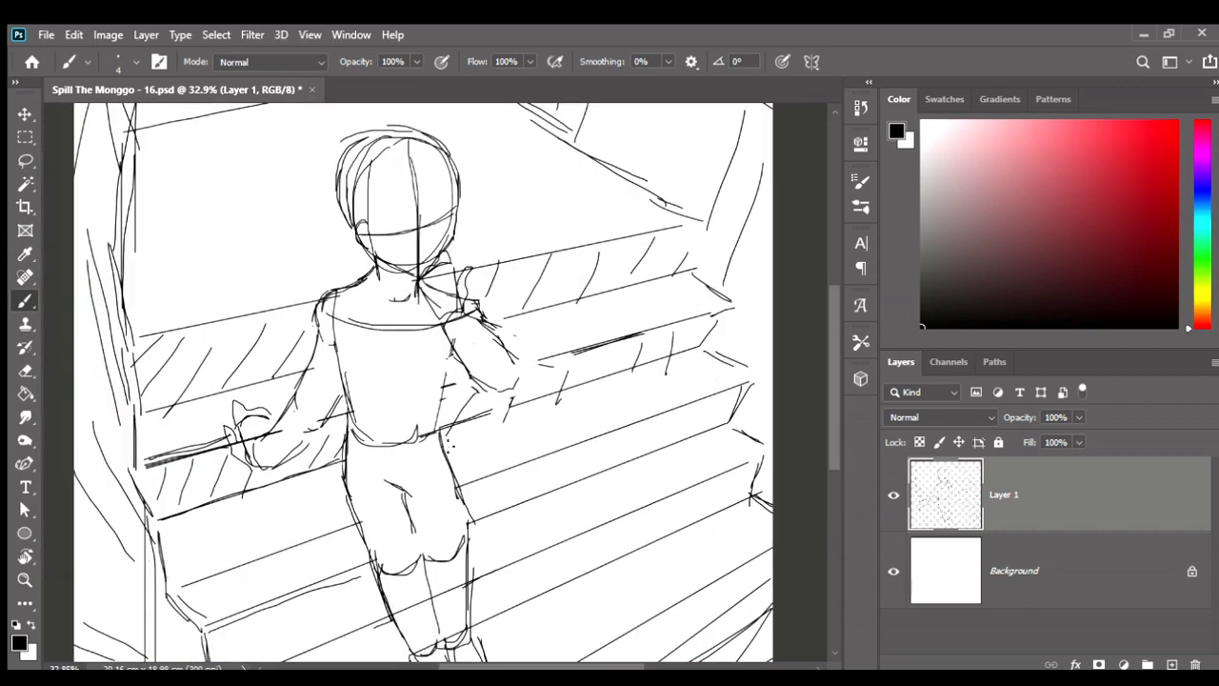
scroll(464, 498, up, 1)
key(e)
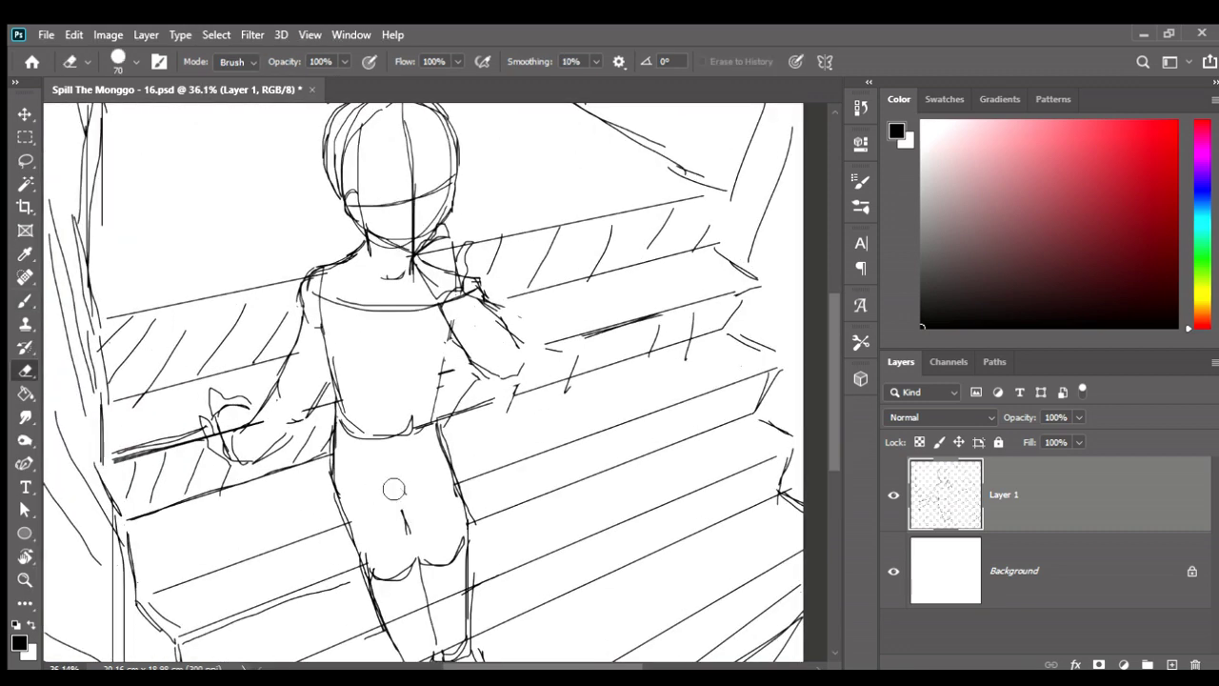
key(b)
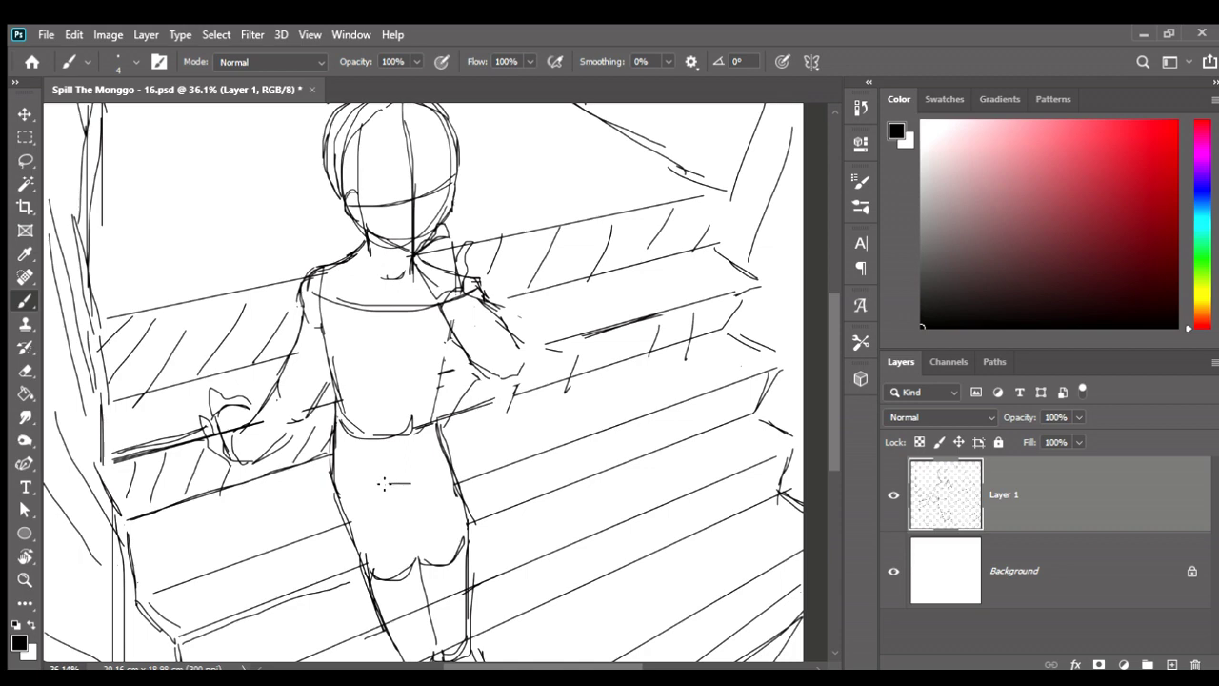
- Draw lines across the top of the legs and a vertical dividing line between them
mouse_move(383, 482)
mouse_down()
mouse_move(403, 481)
mouse_move(420, 559)
mouse_up()
drag(408, 497, 420, 560)
scroll(505, 547, down, 1)
scroll(517, 476, down, 1)
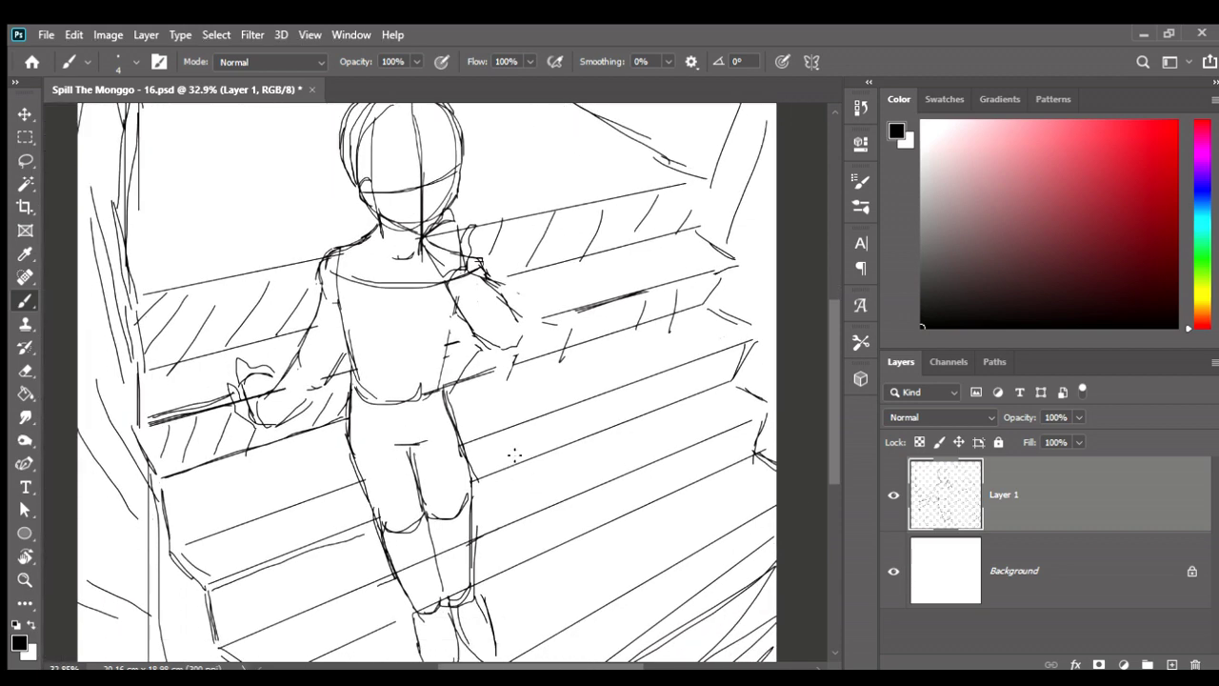
scroll(515, 456, down, 2)
scroll(456, 371, up, 1)
scroll(544, 434, up, 1)
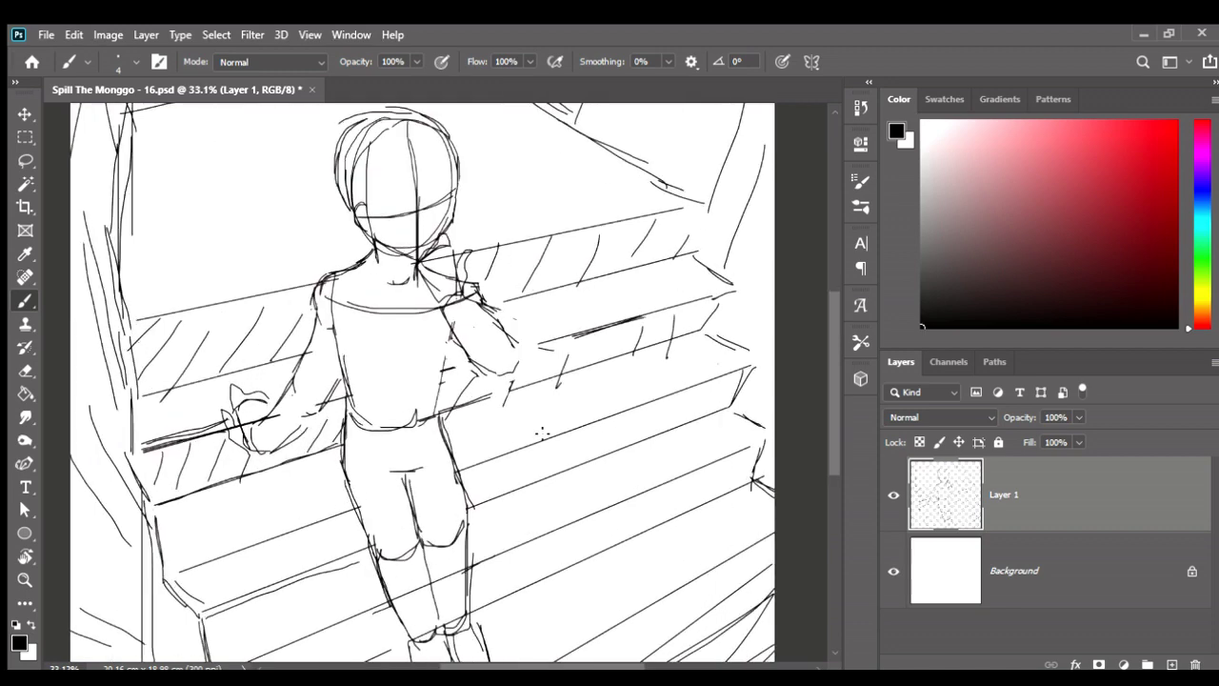
scroll(546, 435, down, 2)
scroll(546, 435, up, 1)
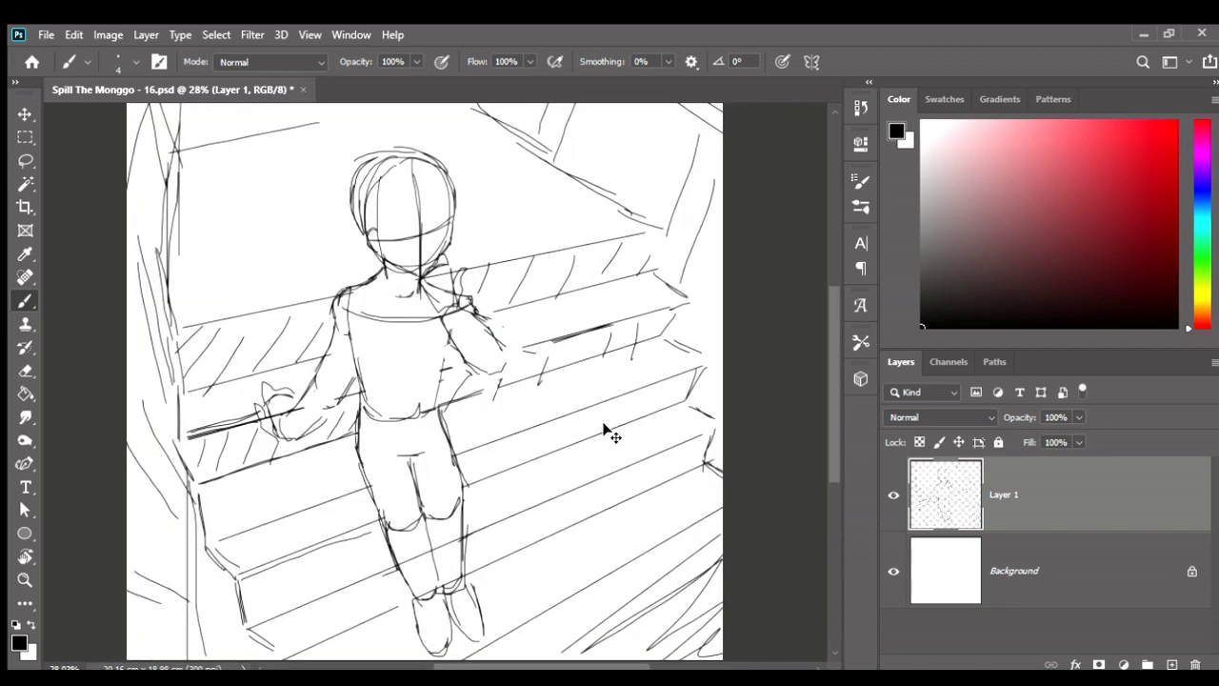
- Save the sketch document
key(ctrl+s)
scroll(450, 151, up, 2)
scroll(449, 151, down, 1)
scroll(449, 153, down, 2)
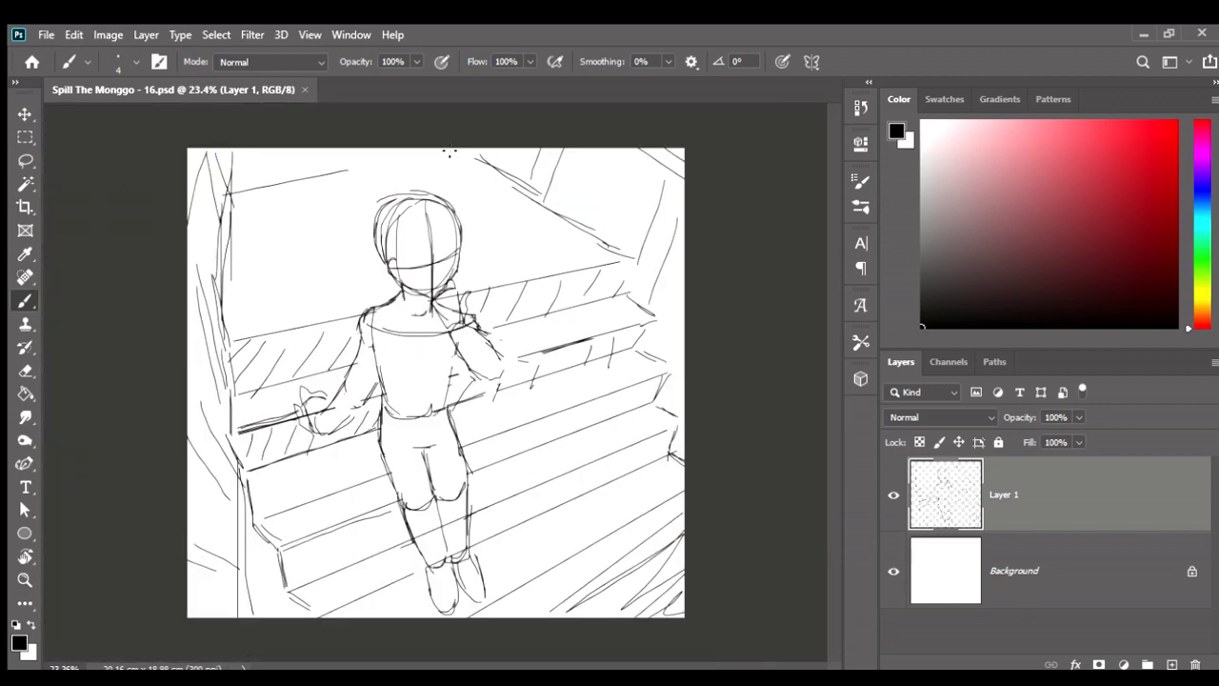
- Flip the canvas horizontally and erase stray strokes on the head's right
key(h)
scroll(507, 211, up, 1)
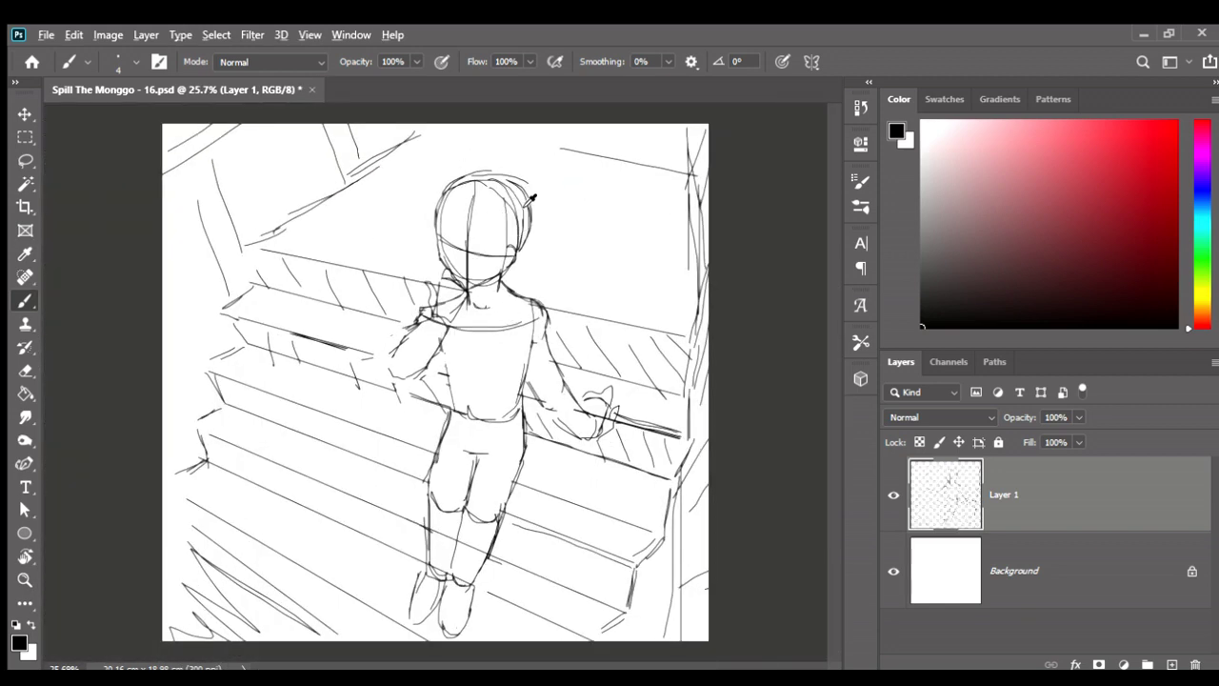
scroll(532, 197, up, 6)
key(e)
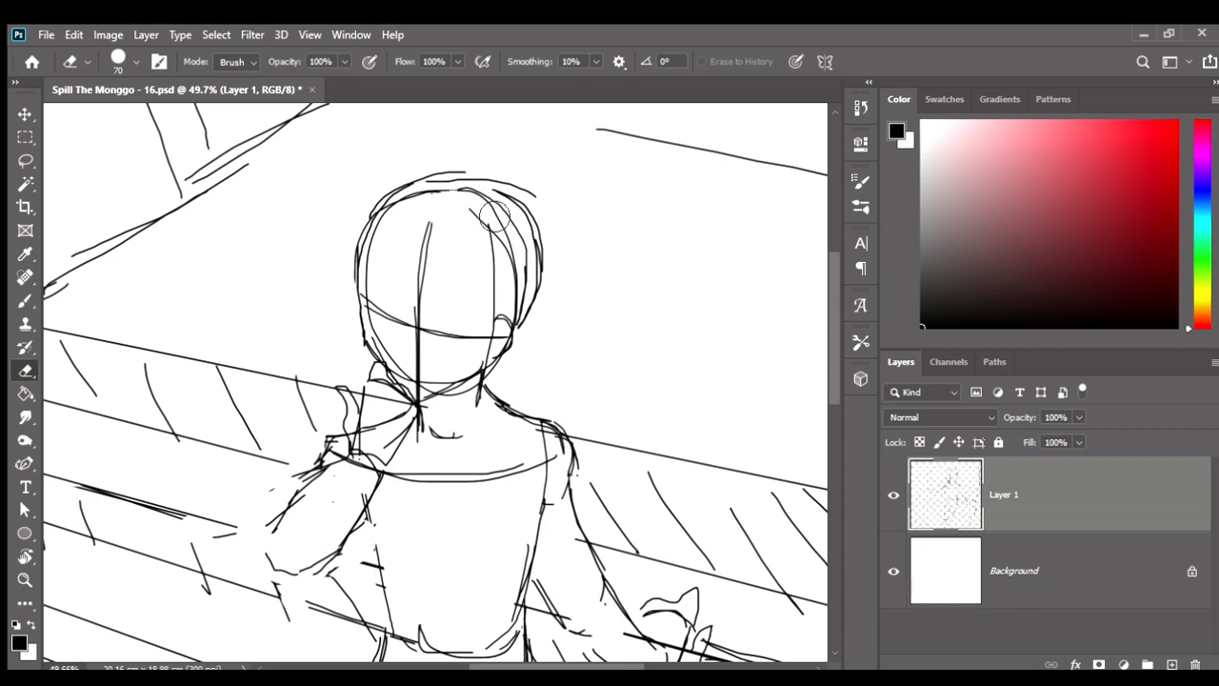
mouse_move(493, 217)
mouse_down()
mouse_move(519, 286)
mouse_move(474, 211)
mouse_up()
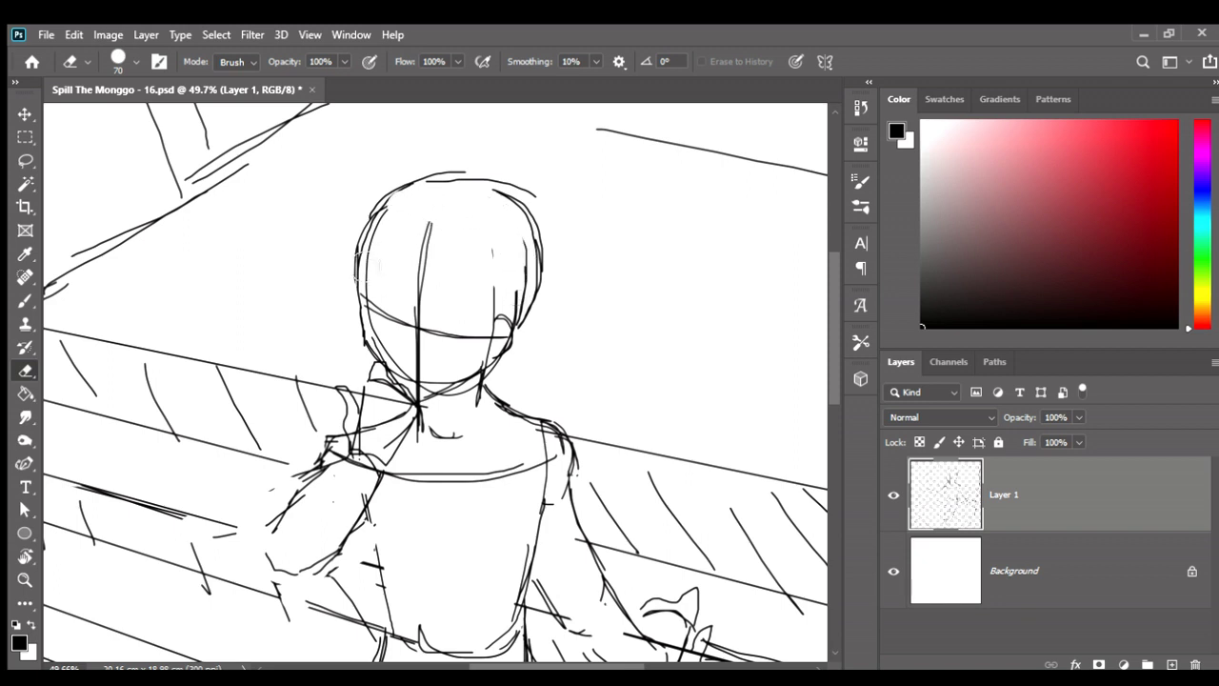
- Try a line along the head's left side, then undo it
key(b)
mouse_move(370, 217)
mouse_down()
mouse_move(370, 341)
mouse_move(372, 196)
mouse_move(374, 385)
mouse_move(362, 210)
mouse_up()
scroll(381, 351, up, 2)
key(ctrl+z)
key(ctrl+z)
- Set brush Smoothing to 3% and redraw the head's left edge down to the neck
click(641, 61)
text(3)
key(Return)
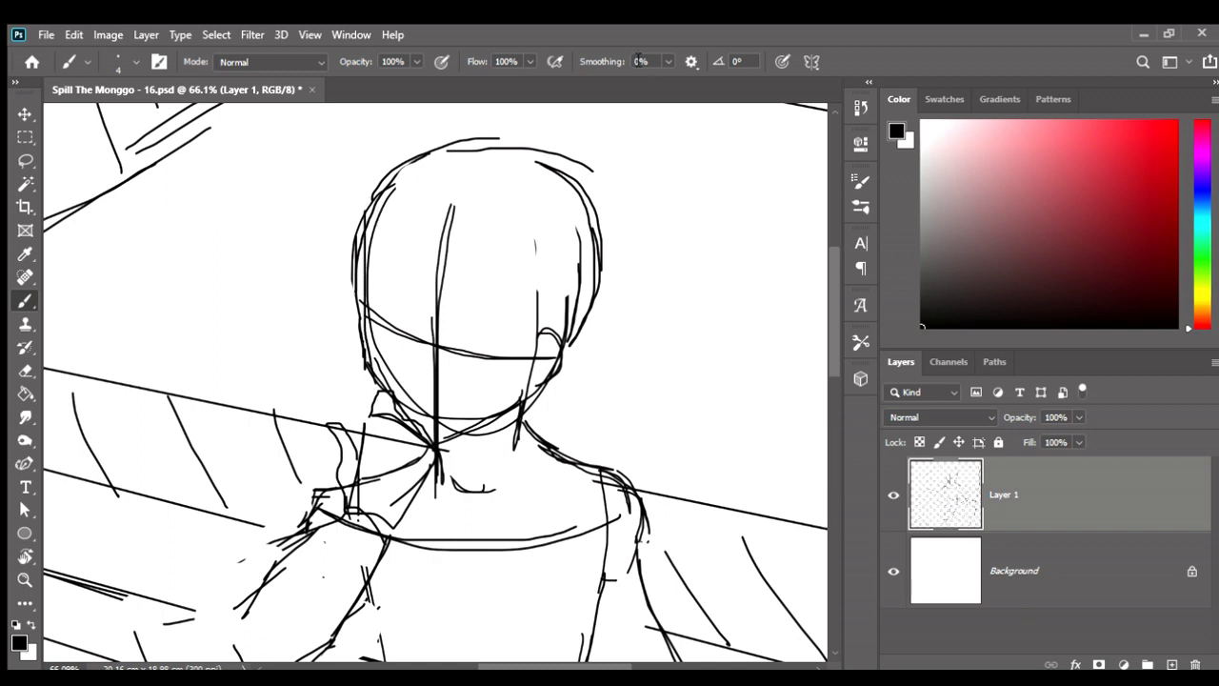
drag(379, 387, 365, 266)
key(ctrl+z)
drag(379, 389, 359, 188)
text(0)
key(Return)
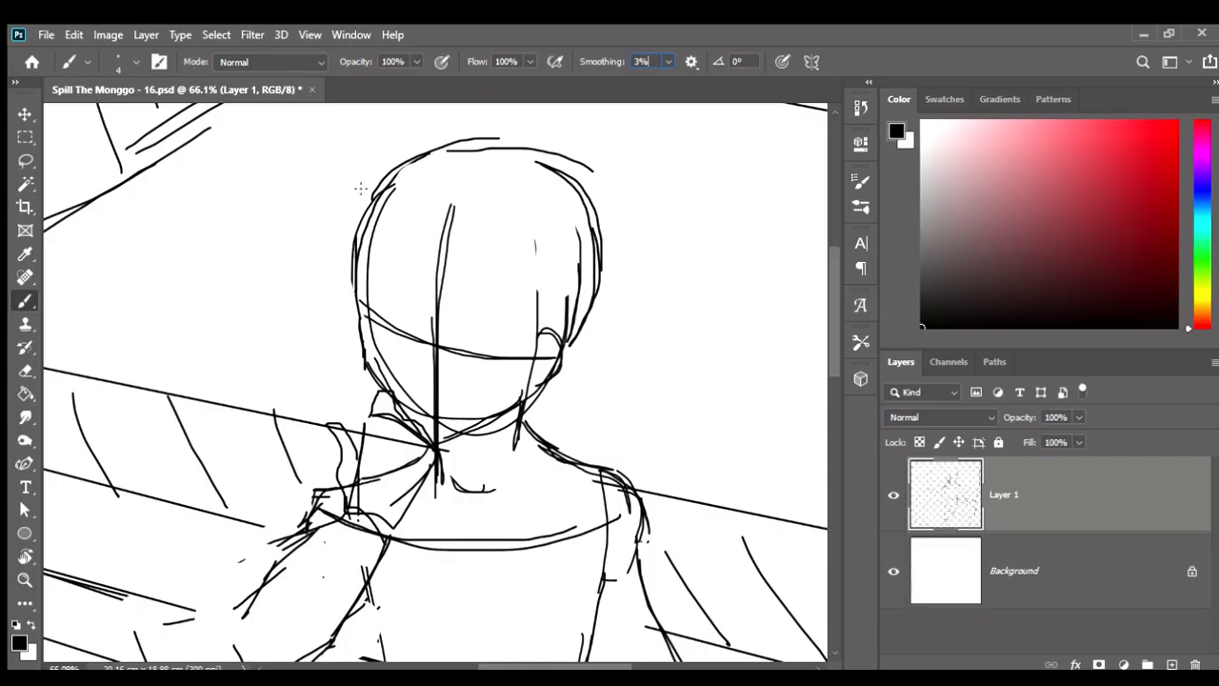
drag(360, 188, 381, 404)
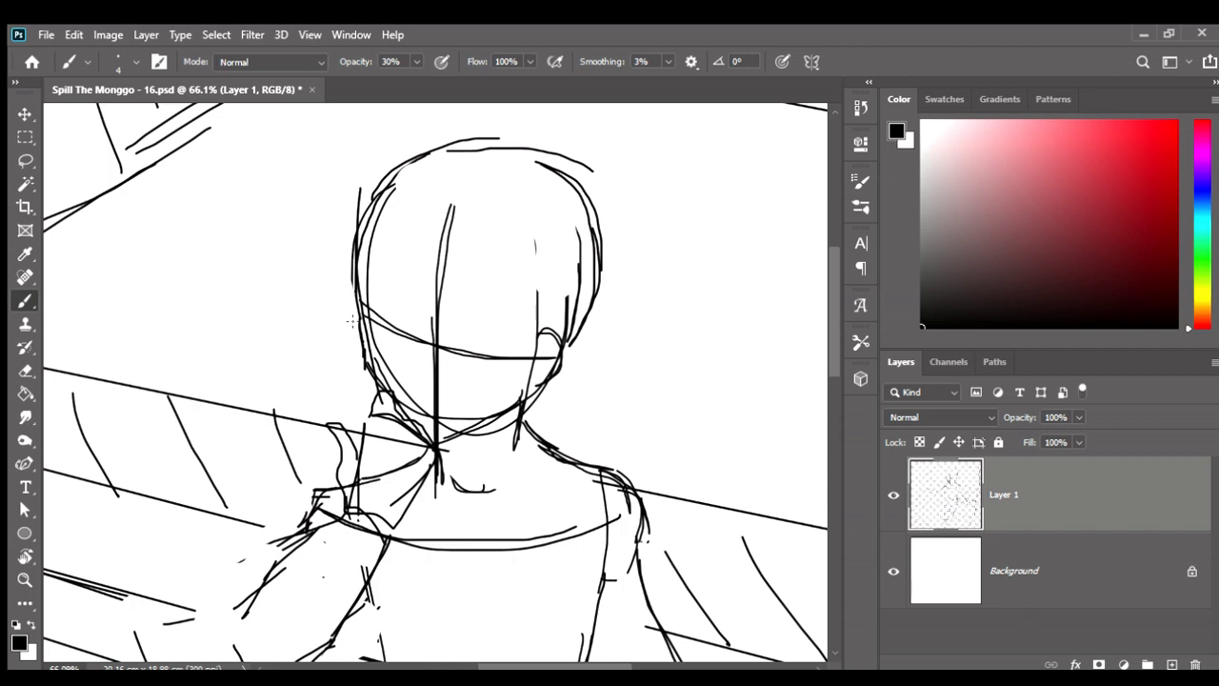
- Check the eraser opacity, then redraw the head's left side and top outline
key(e)
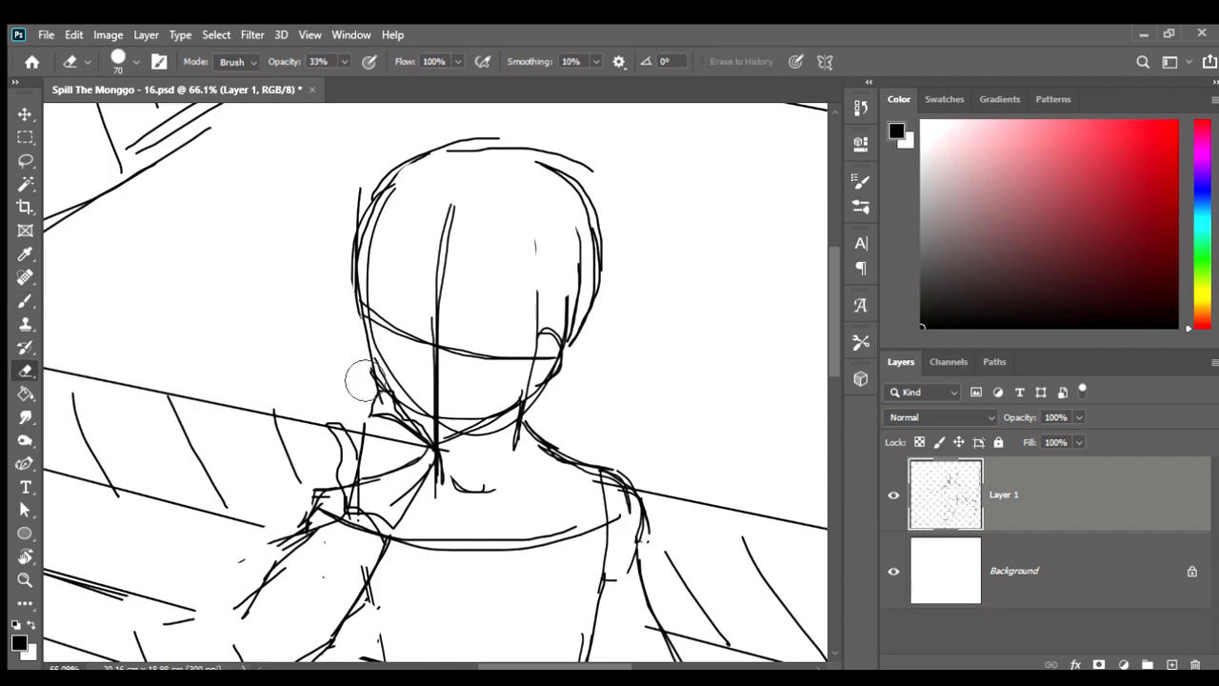
click(323, 61)
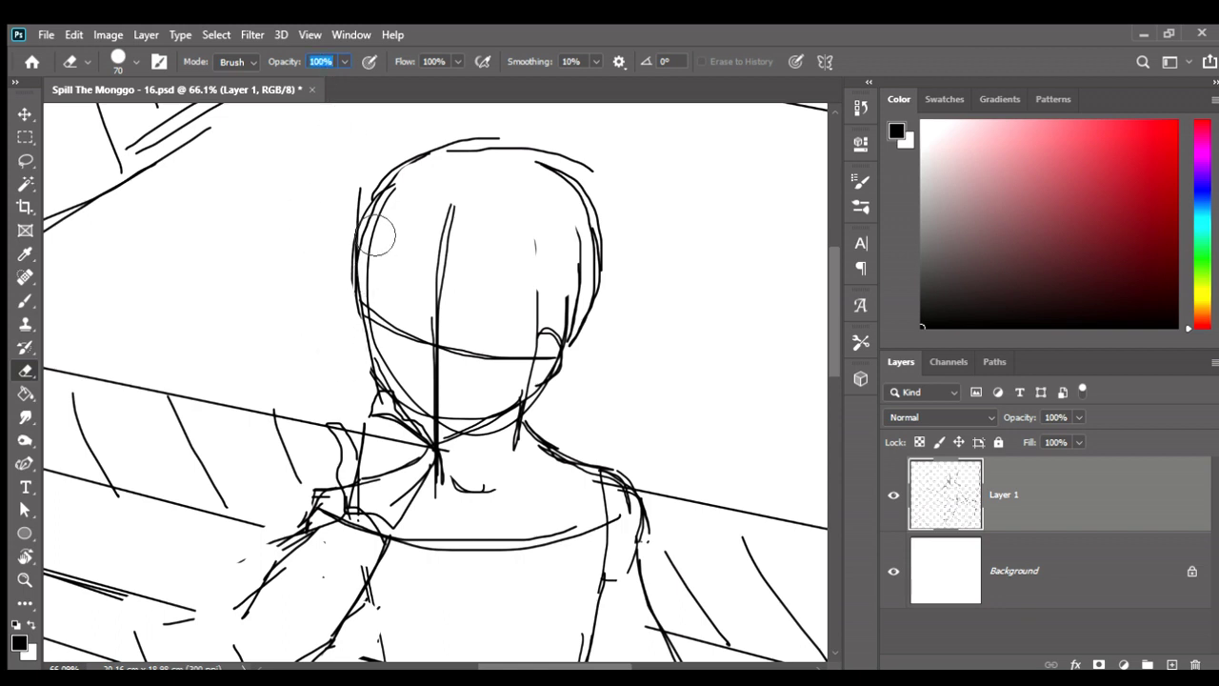
key(Return)
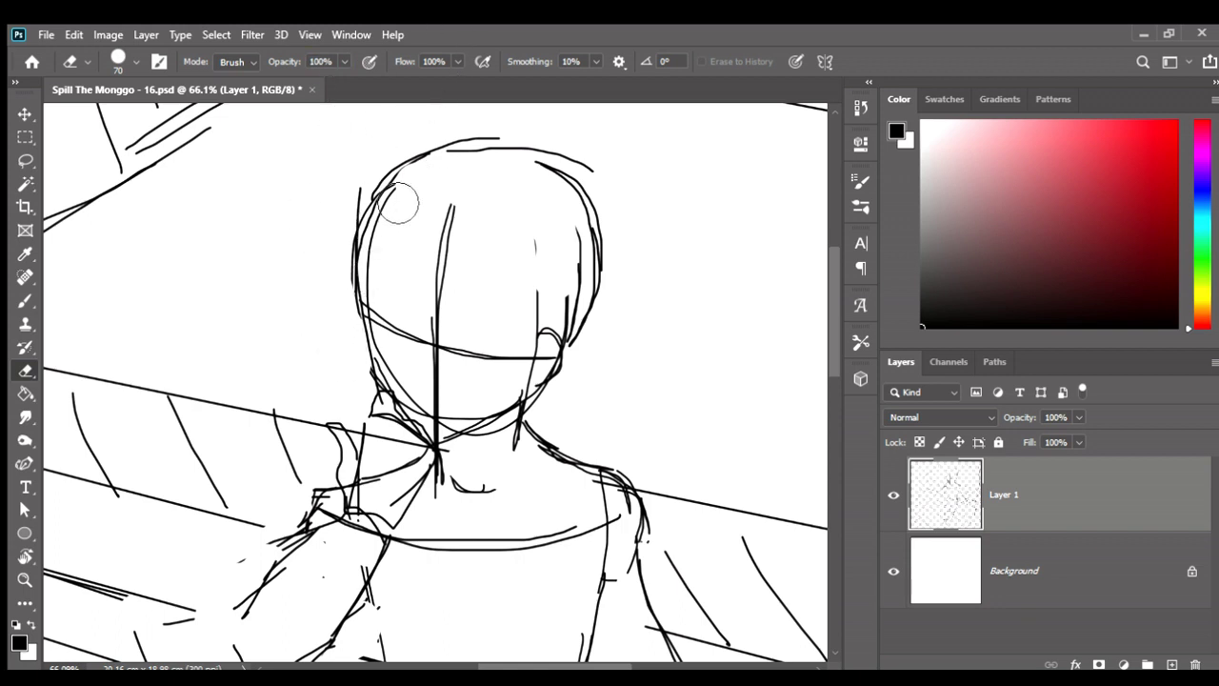
key(b)
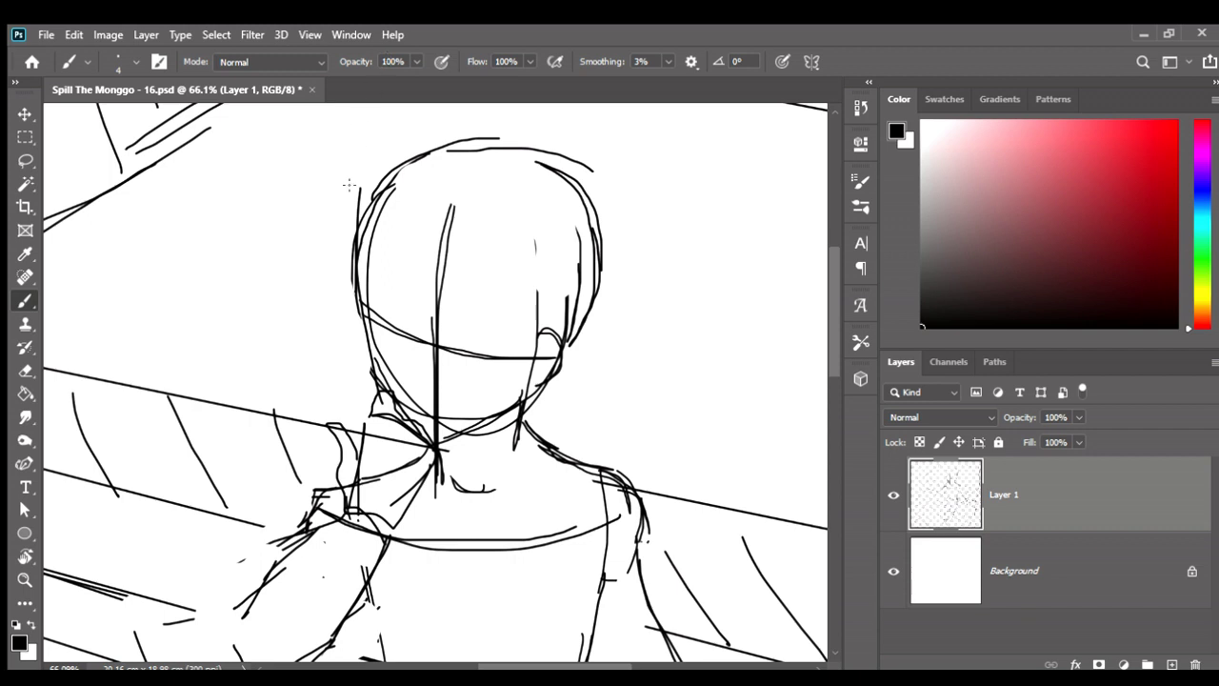
mouse_move(361, 257)
mouse_down()
mouse_move(383, 194)
mouse_move(455, 125)
mouse_move(474, 130)
mouse_up()
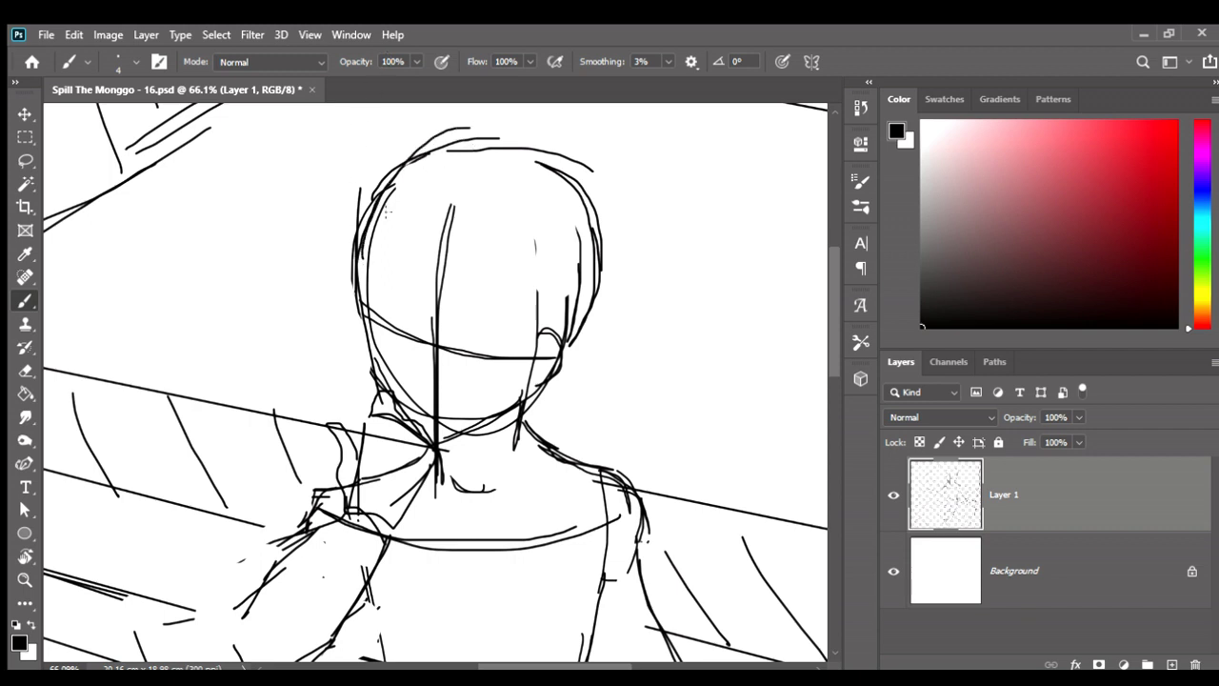
key(ctrl+z)
mouse_move(364, 217)
mouse_down()
mouse_move(354, 267)
mouse_move(381, 200)
mouse_move(488, 150)
mouse_up()
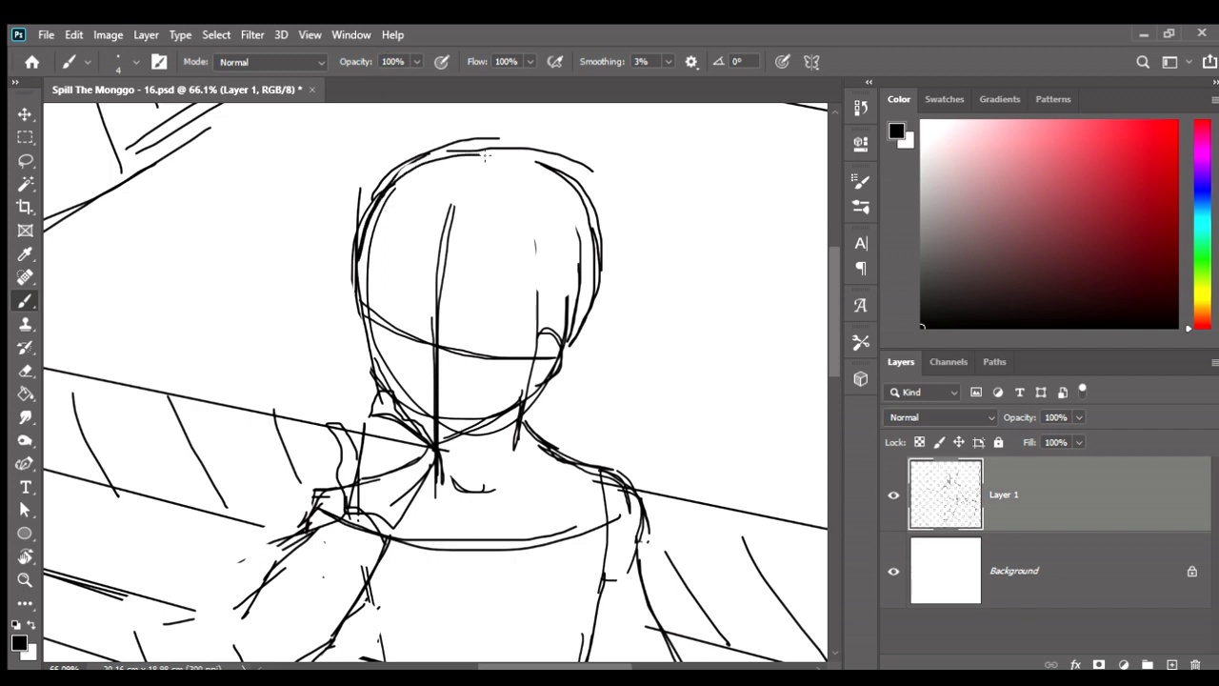
drag(412, 160, 539, 174)
- Erase stray strokes at the head's top right and redraw the top and right side
key(e)
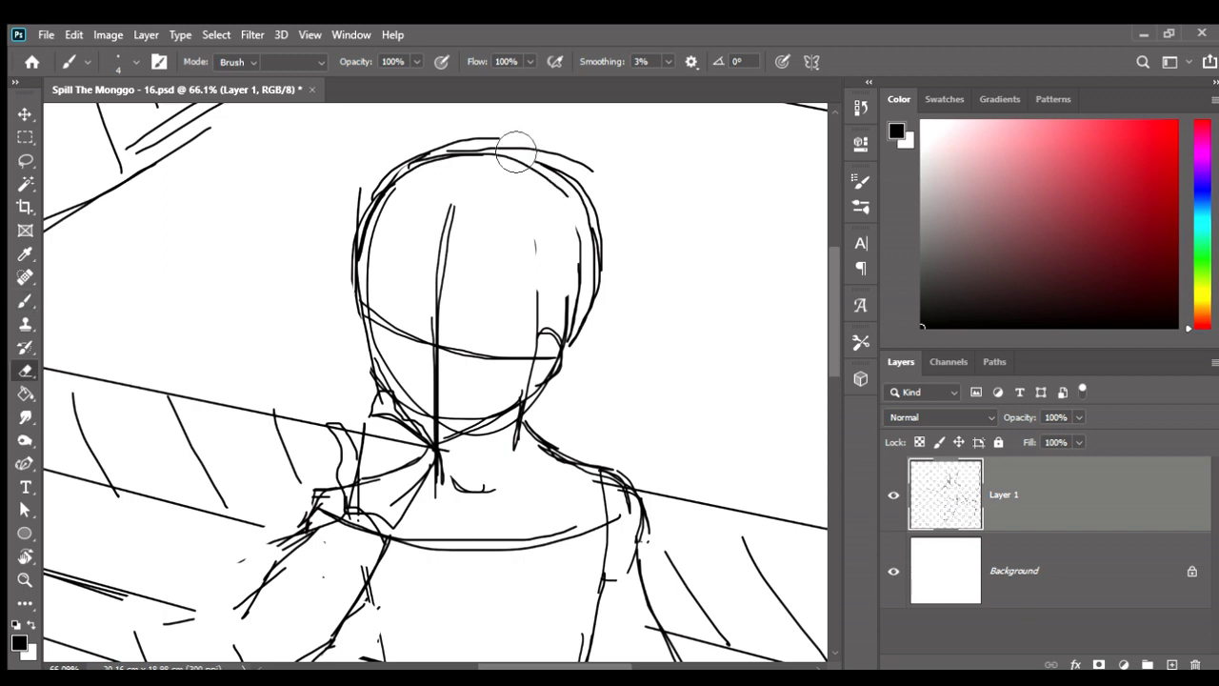
mouse_move(491, 141)
mouse_down()
mouse_move(598, 171)
mouse_move(631, 254)
mouse_move(561, 158)
mouse_move(603, 284)
mouse_up()
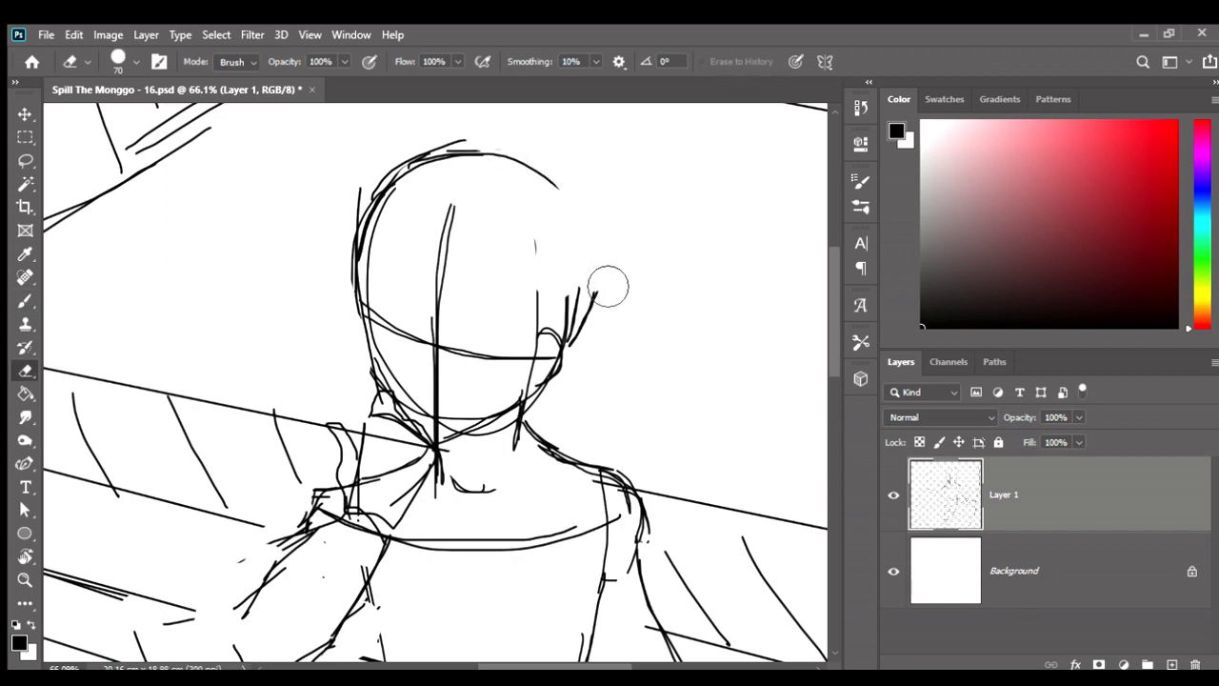
key(b)
drag(470, 150, 508, 152)
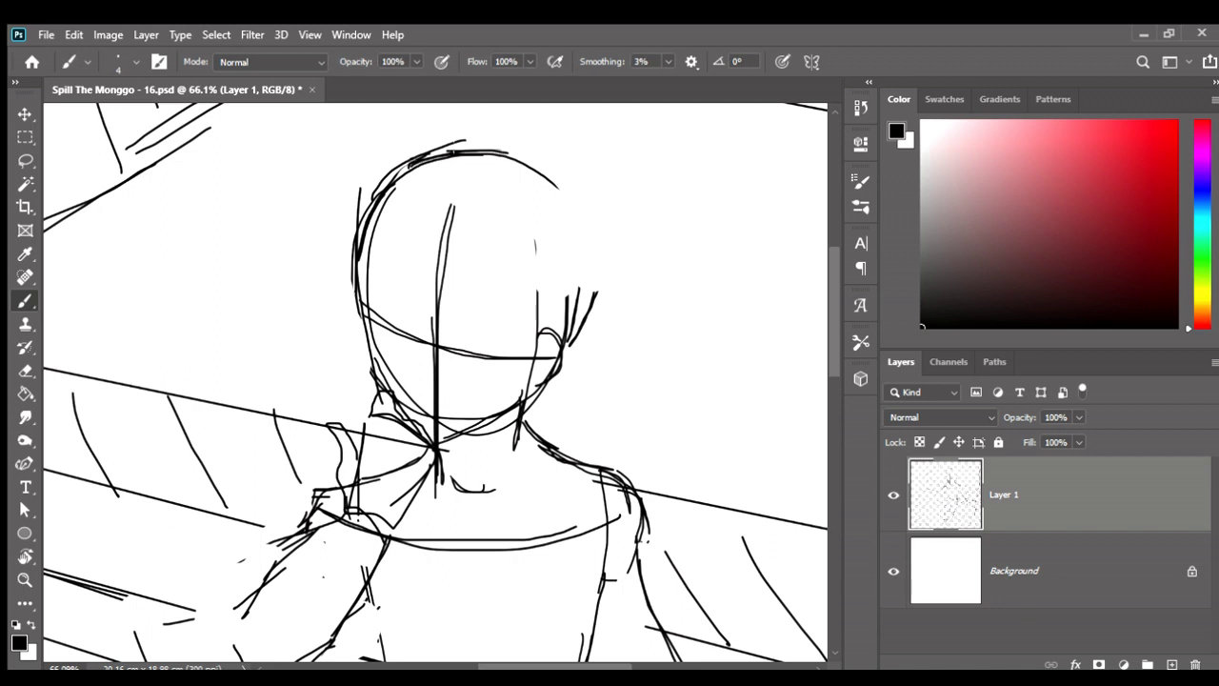
drag(414, 157, 551, 142)
mouse_move(470, 145)
mouse_down()
mouse_move(537, 147)
mouse_move(577, 178)
mouse_move(578, 234)
mouse_up()
mouse_move(549, 166)
mouse_down()
mouse_move(571, 211)
mouse_move(589, 320)
mouse_up()
drag(586, 231, 576, 346)
- Erase a section of the head's left outline and redraw it toward the jaw
key(e)
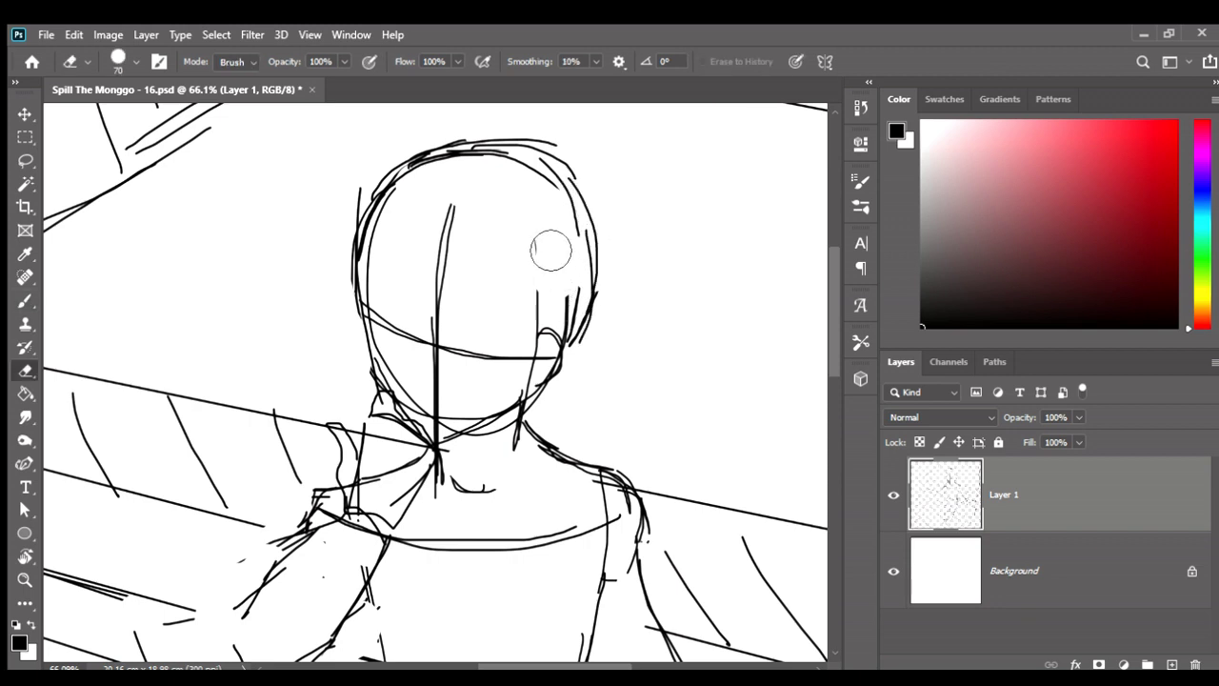
drag(500, 318, 525, 242)
drag(442, 237, 428, 291)
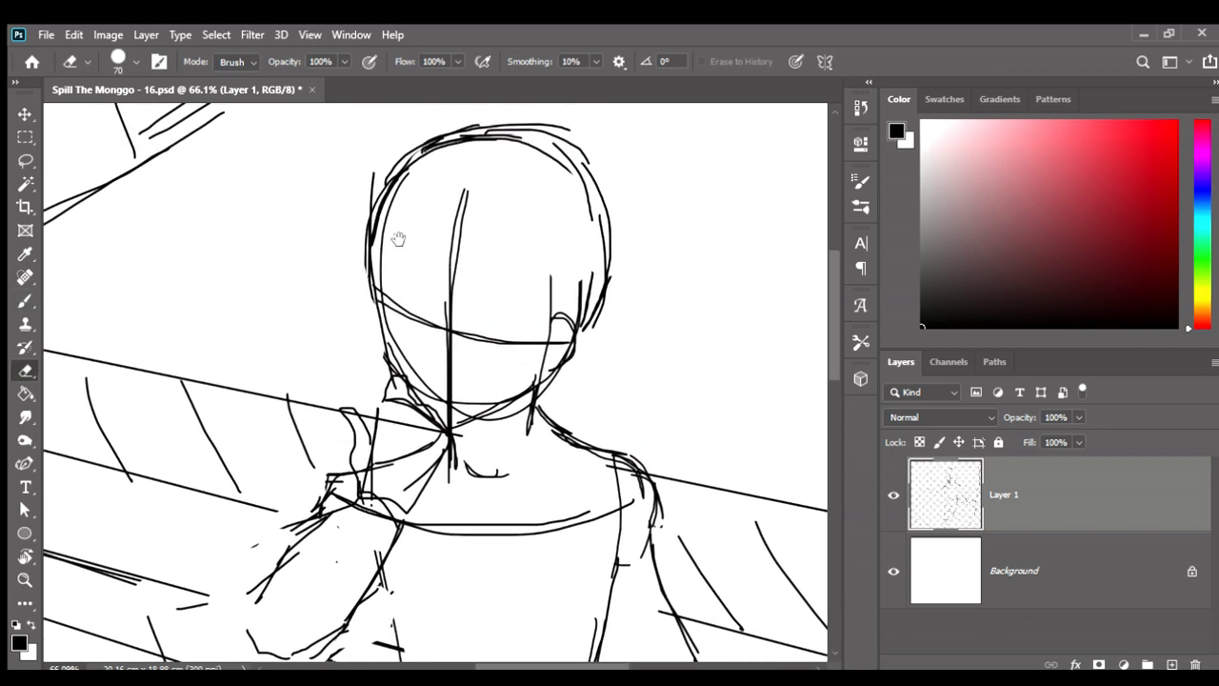
drag(357, 285, 373, 331)
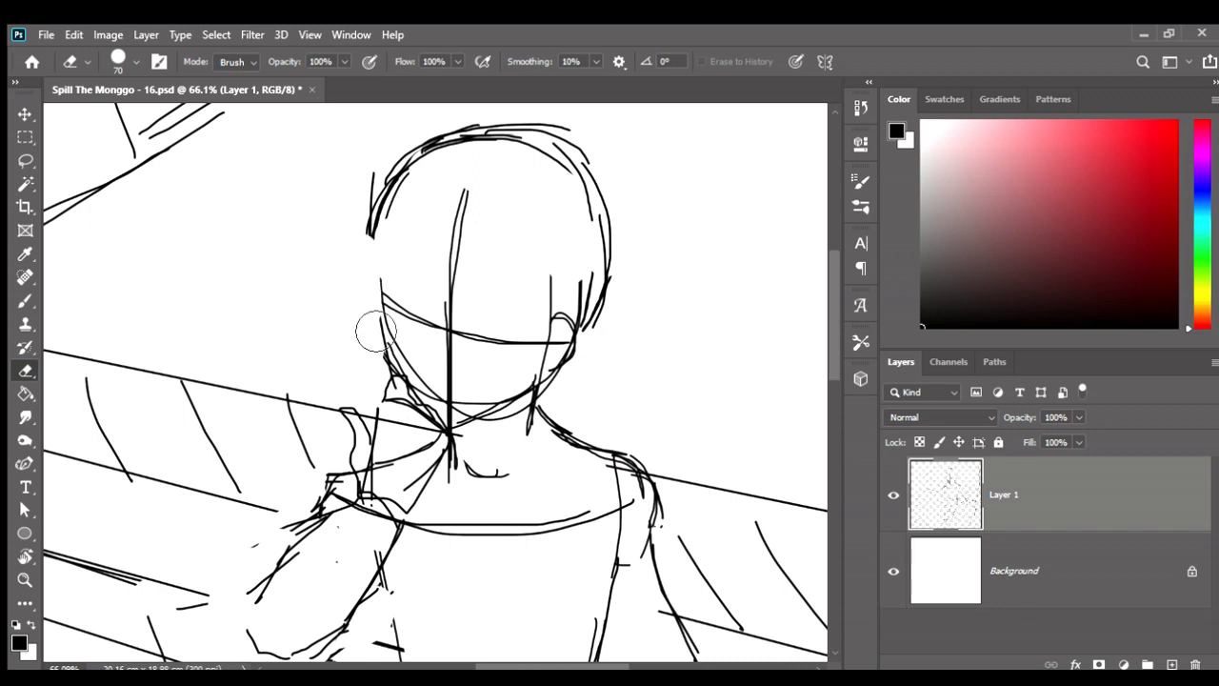
key(b)
drag(375, 238, 381, 295)
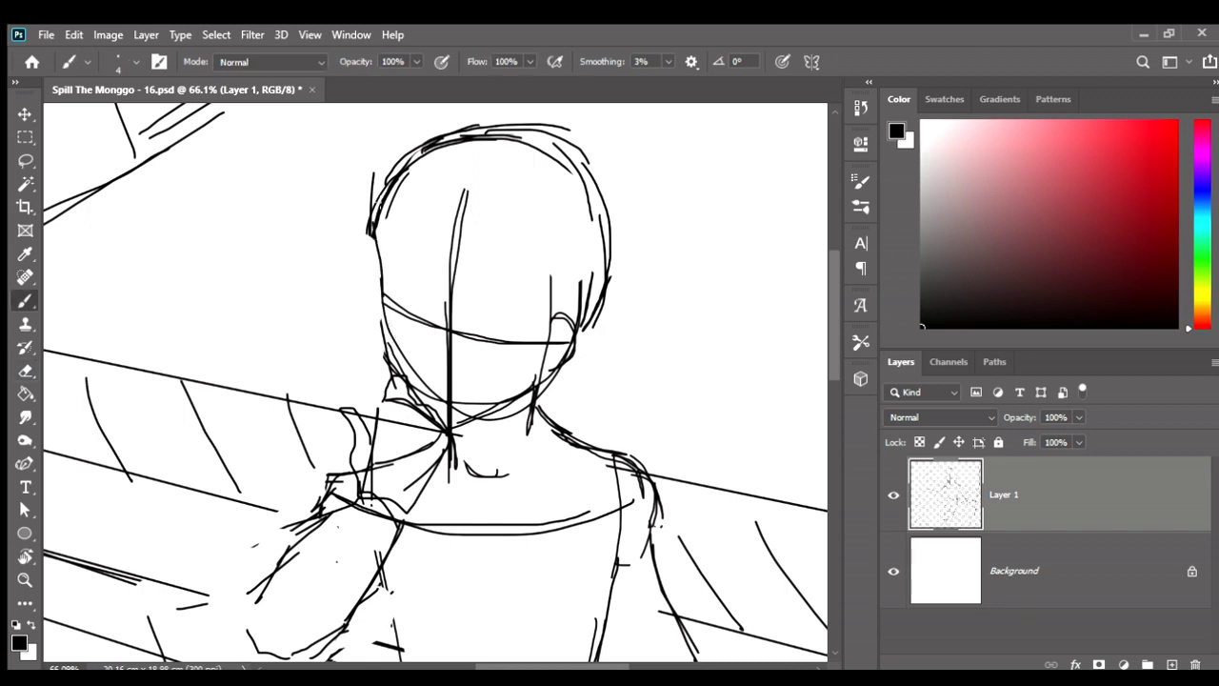
key(ctrl+z)
drag(373, 206, 375, 295)
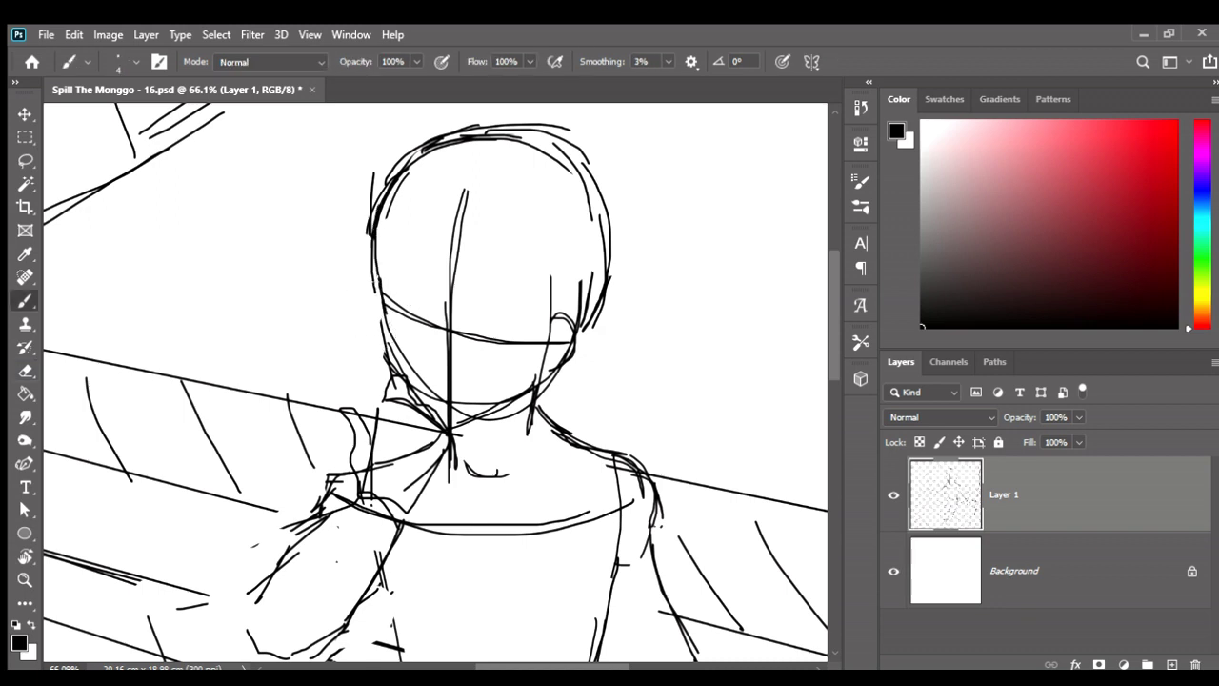
mouse_move(372, 249)
mouse_down()
mouse_move(386, 331)
mouse_move(389, 320)
mouse_up()
key(ctrl+z)
mouse_move(385, 314)
mouse_down()
mouse_move(387, 354)
mouse_move(385, 300)
mouse_move(373, 333)
mouse_up()
key(ctrl+z)
key(ctrl+z)
key(ctrl+z)
- Erase the stray stroke beside the head outline and pan down to the shoulders
key(e)
scroll(463, 190, down, 2)
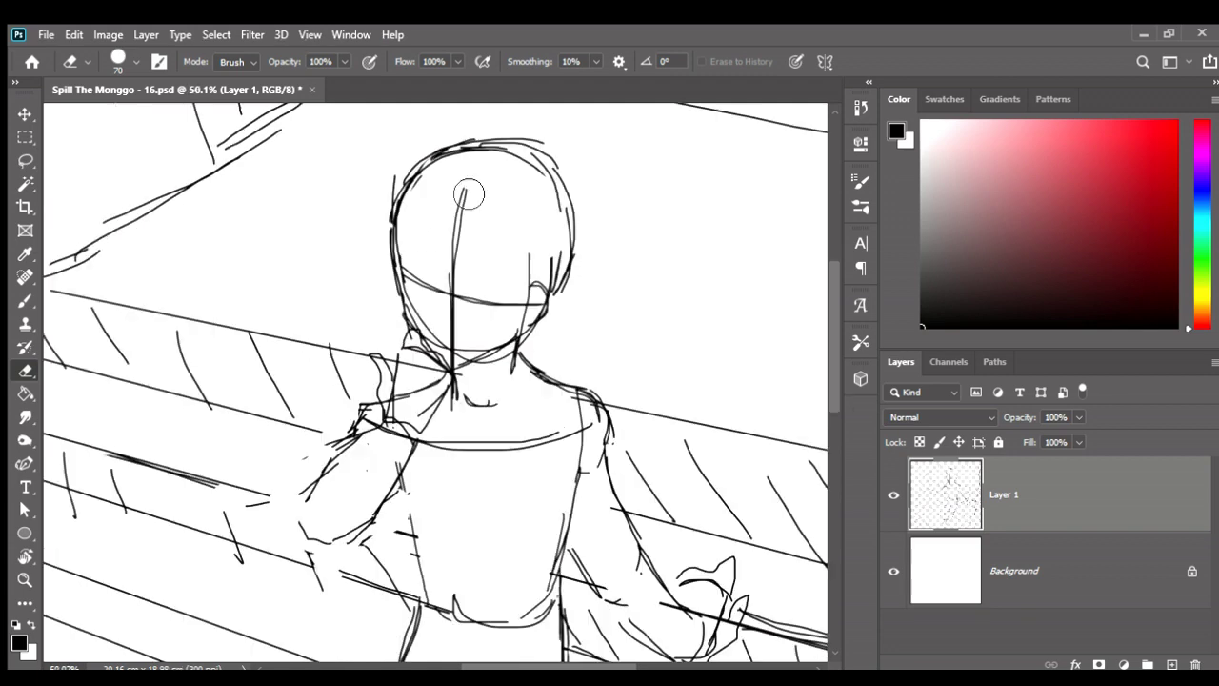
scroll(489, 240, up, 1)
key(b)
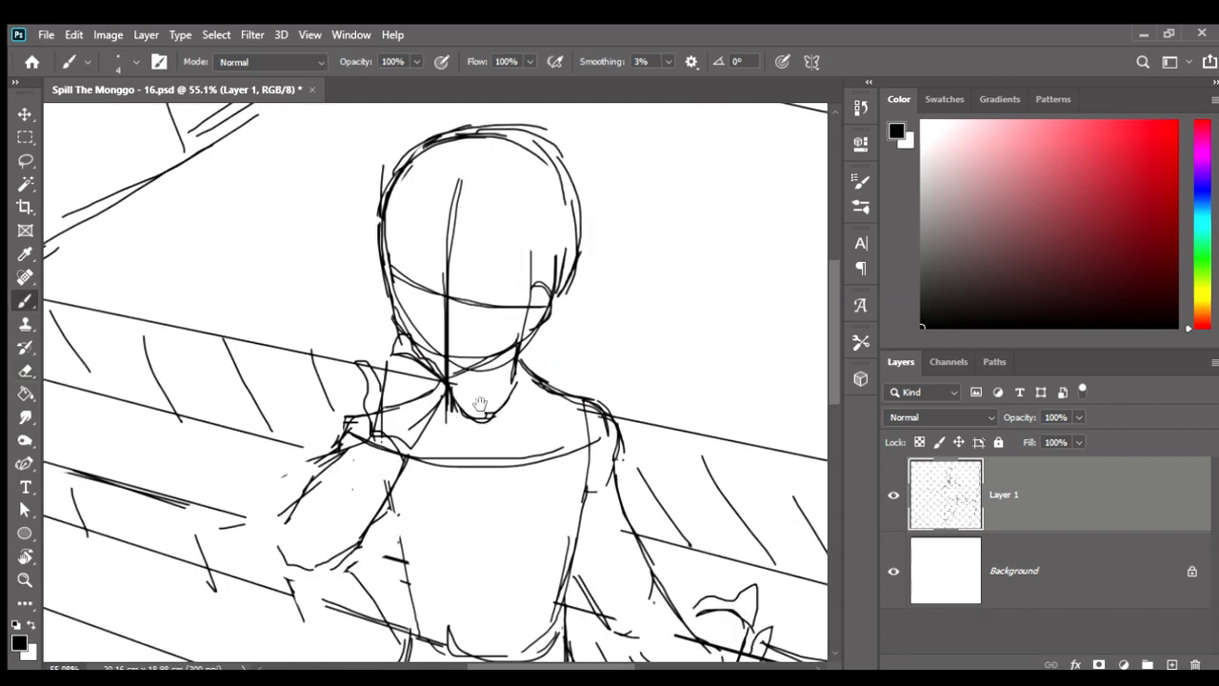
mouse_move(479, 404)
mouse_down()
mouse_move(476, 373)
mouse_move(533, 419)
mouse_up()
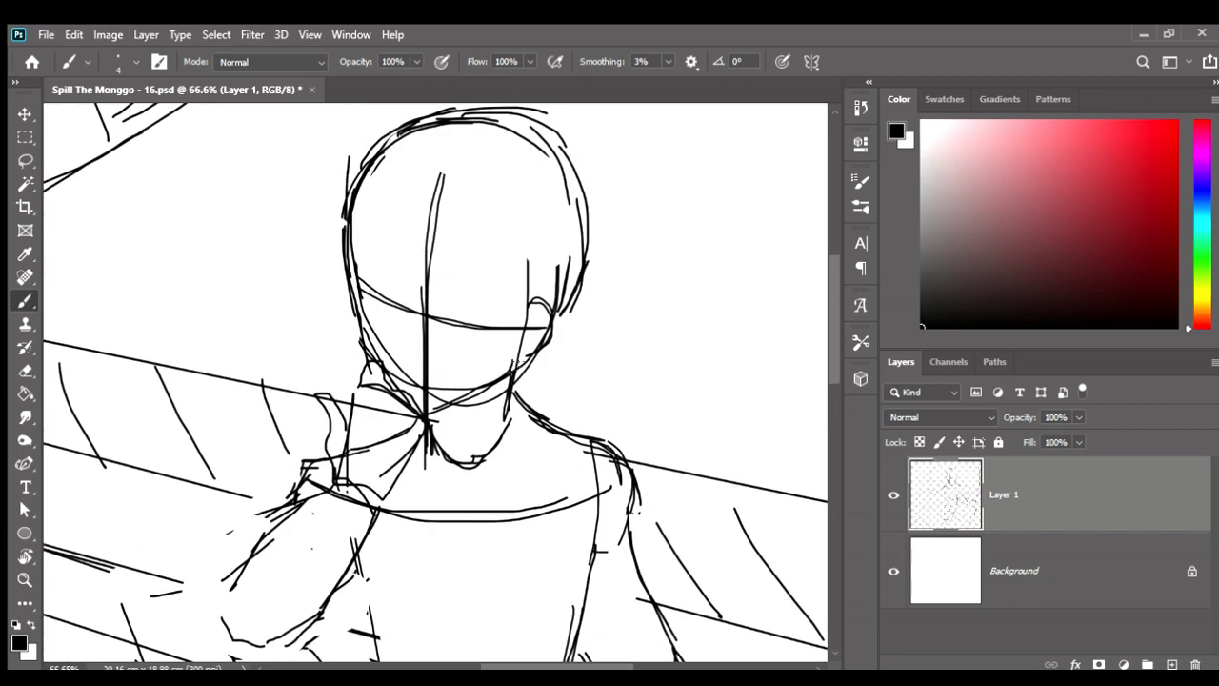
scroll(544, 364, down, 3)
drag(544, 364, 550, 263)
scroll(533, 266, up, 2)
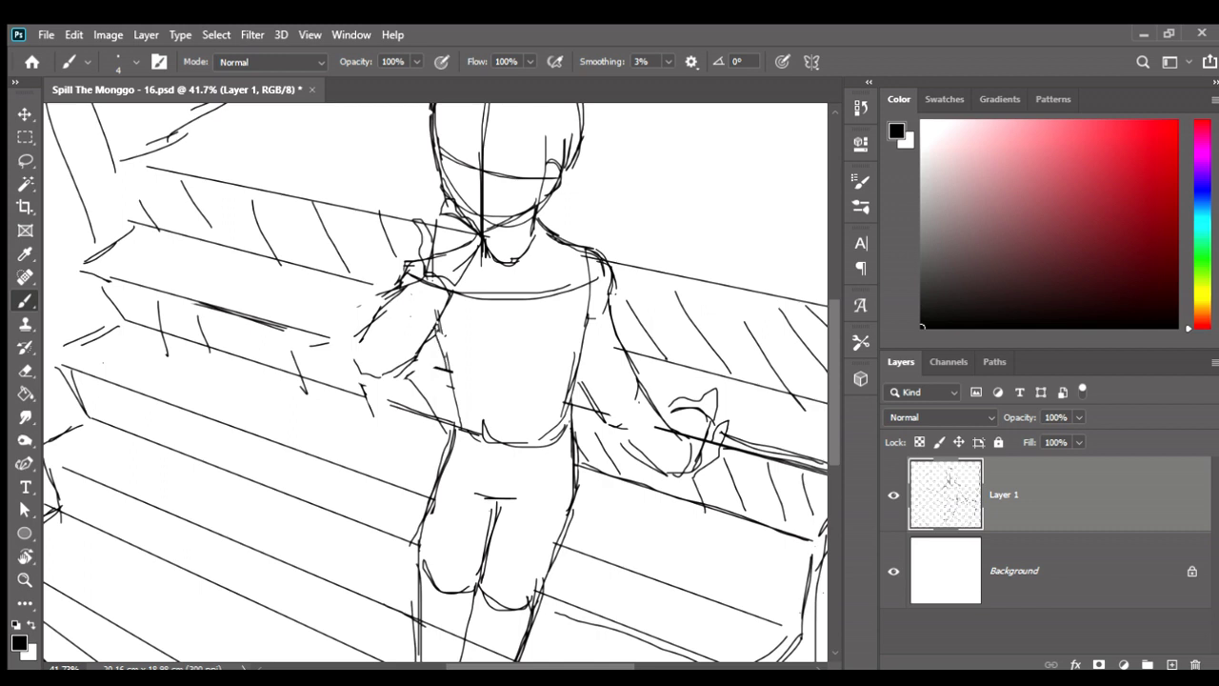
- Add short brush strokes to the boy's arm and along his neck and shoulder edge
drag(439, 334, 459, 422)
scroll(464, 119, up, 5)
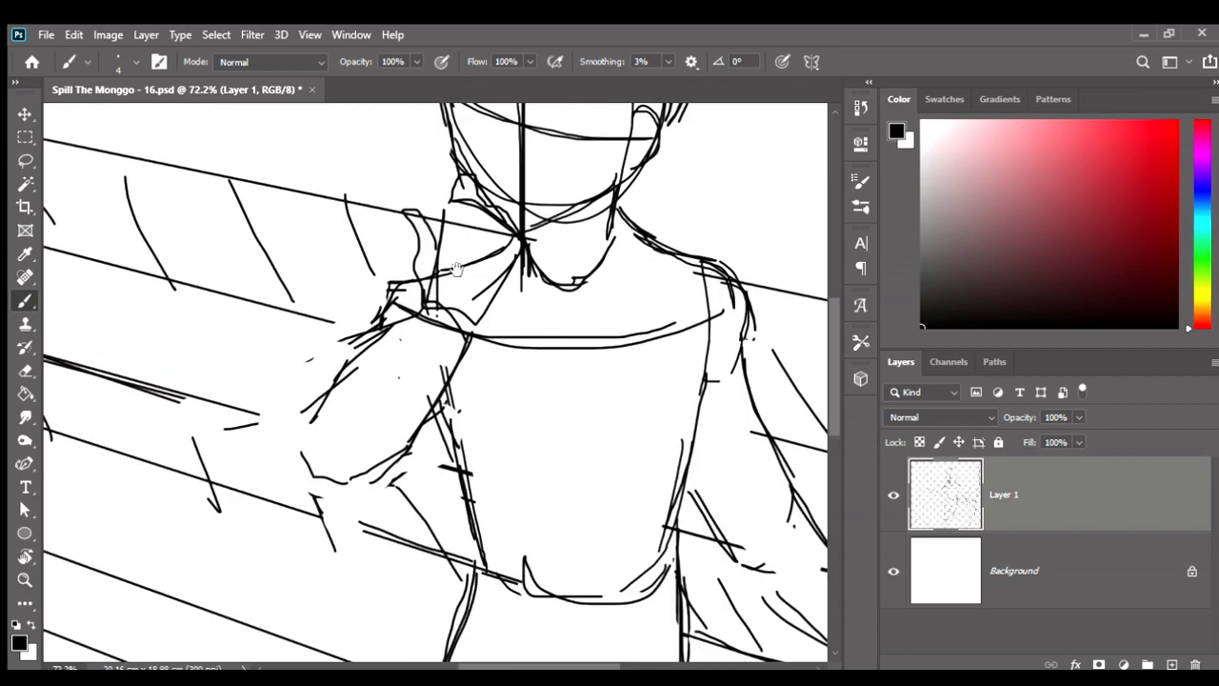
key(e)
key(b)
drag(438, 242, 430, 296)
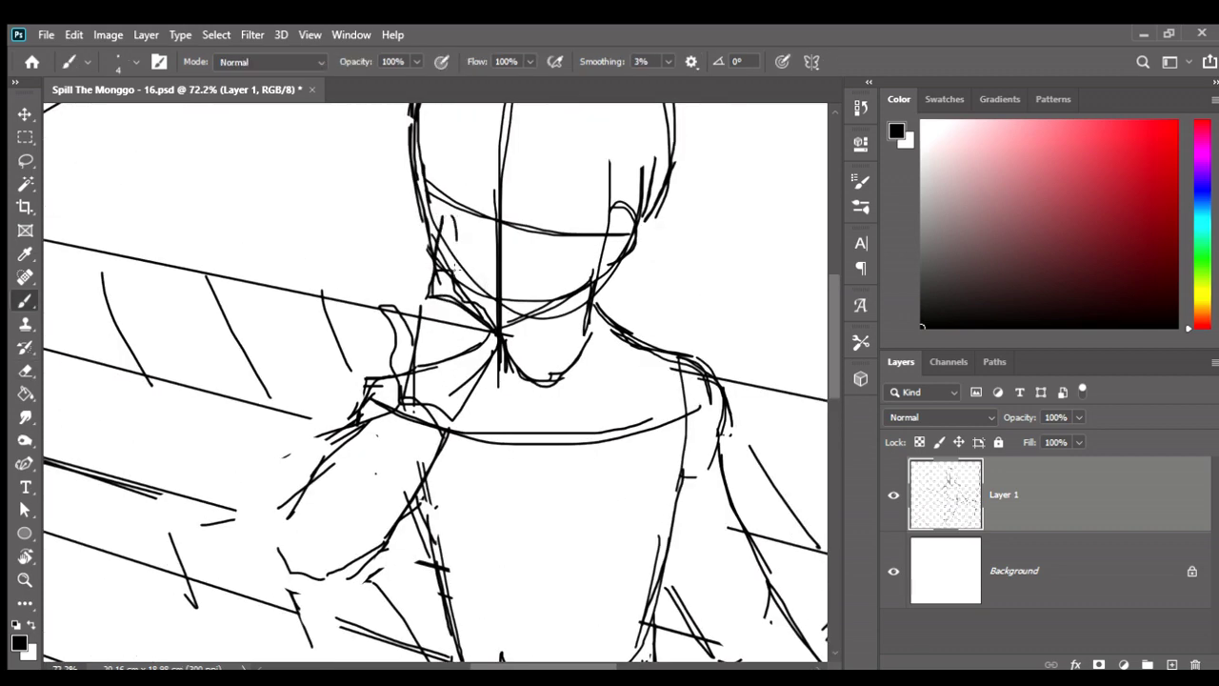
drag(456, 242, 451, 297)
drag(457, 219, 450, 275)
- Erase rough shoulder lines, undo a chin-to-neck curve, and draw a curved shoulder line
key(e)
mouse_move(390, 316)
mouse_down()
mouse_move(412, 357)
mouse_move(412, 337)
mouse_up()
key(b)
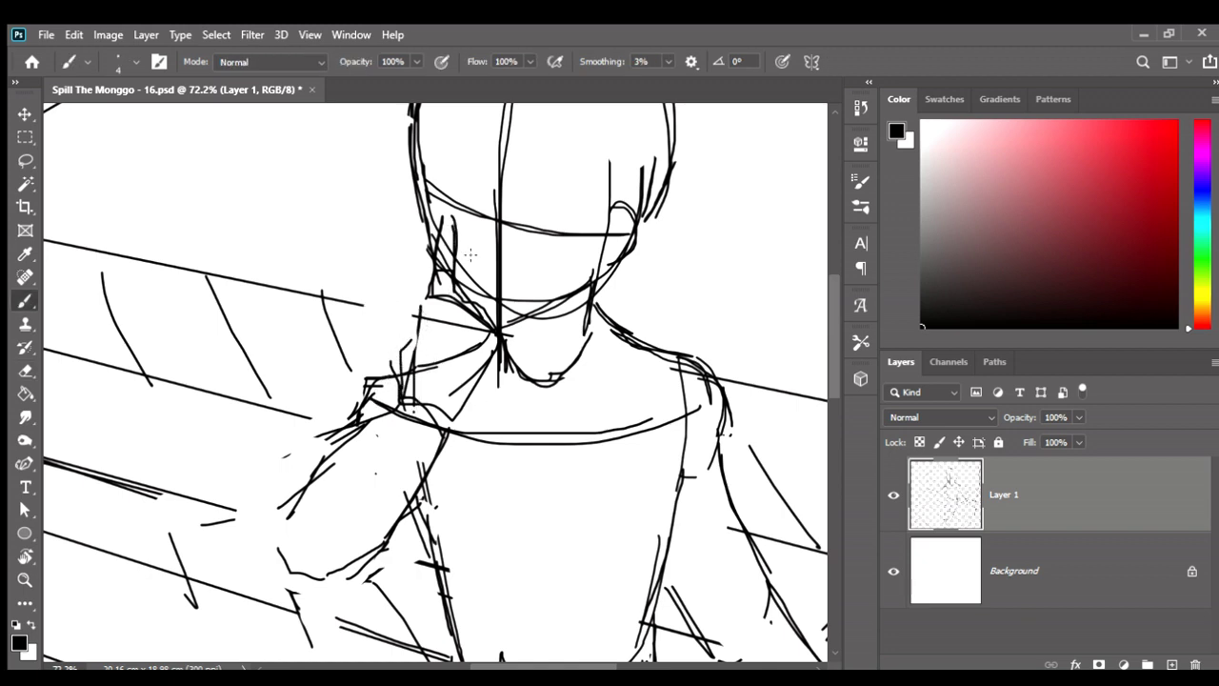
drag(467, 301, 499, 255)
key(ctrl+z)
key(ctrl+z)
key(ctrl+z)
drag(380, 305, 392, 367)
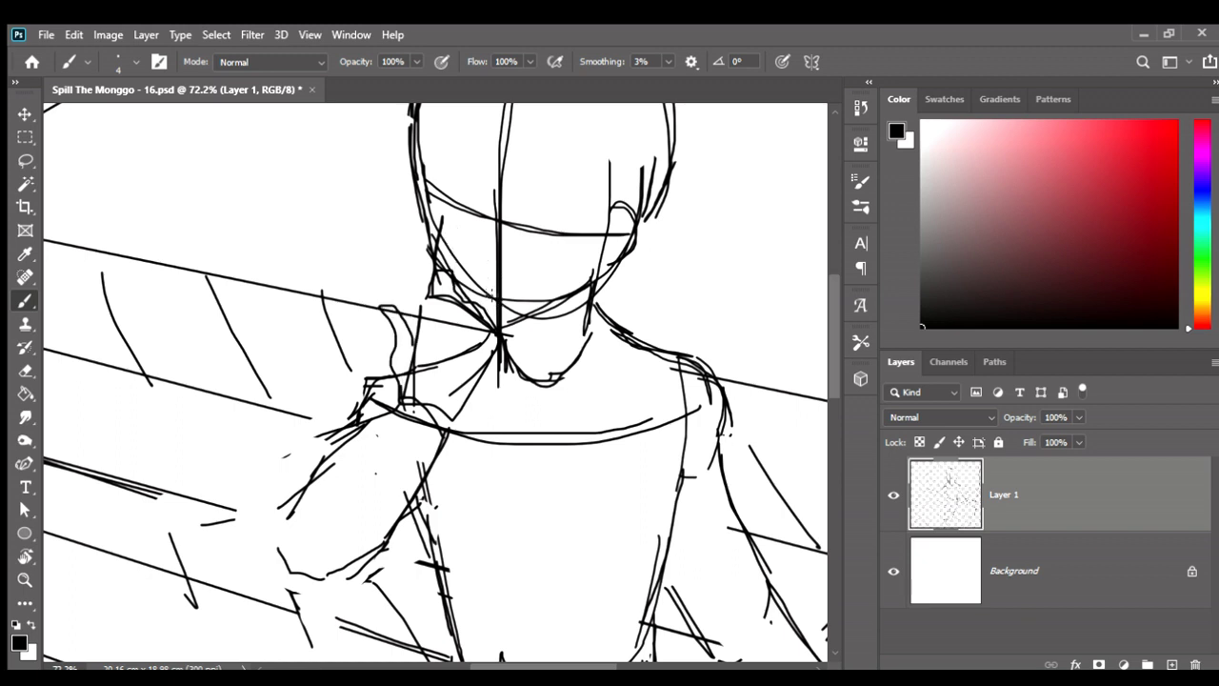
- Zoom in, erase stray shoulder strokes, and redraw the left shoulder line
drag(537, 283, 511, 332)
scroll(512, 333, up, 1)
key(e)
mouse_move(395, 357)
mouse_down()
mouse_move(376, 398)
mouse_move(400, 358)
mouse_move(383, 389)
mouse_up()
key(b)
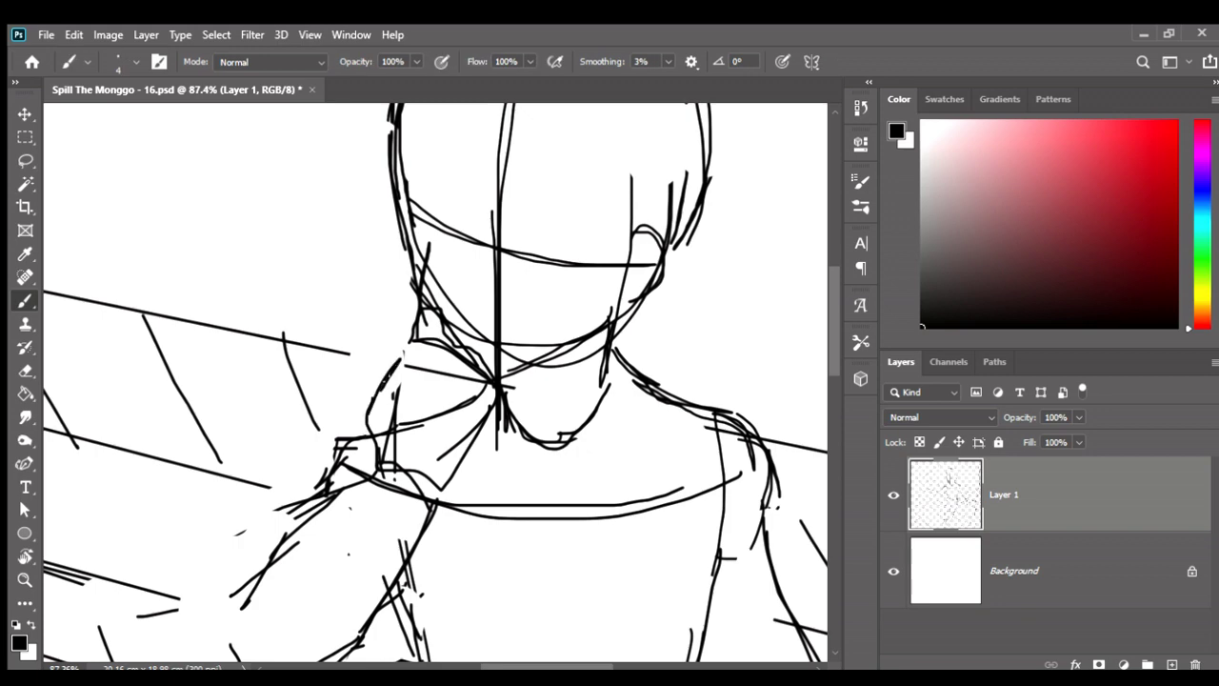
drag(410, 338, 393, 395)
- Erase the rough shoulder and arm strokes, then redraw the forearm and upper-arm contour
scroll(442, 436, down, 1)
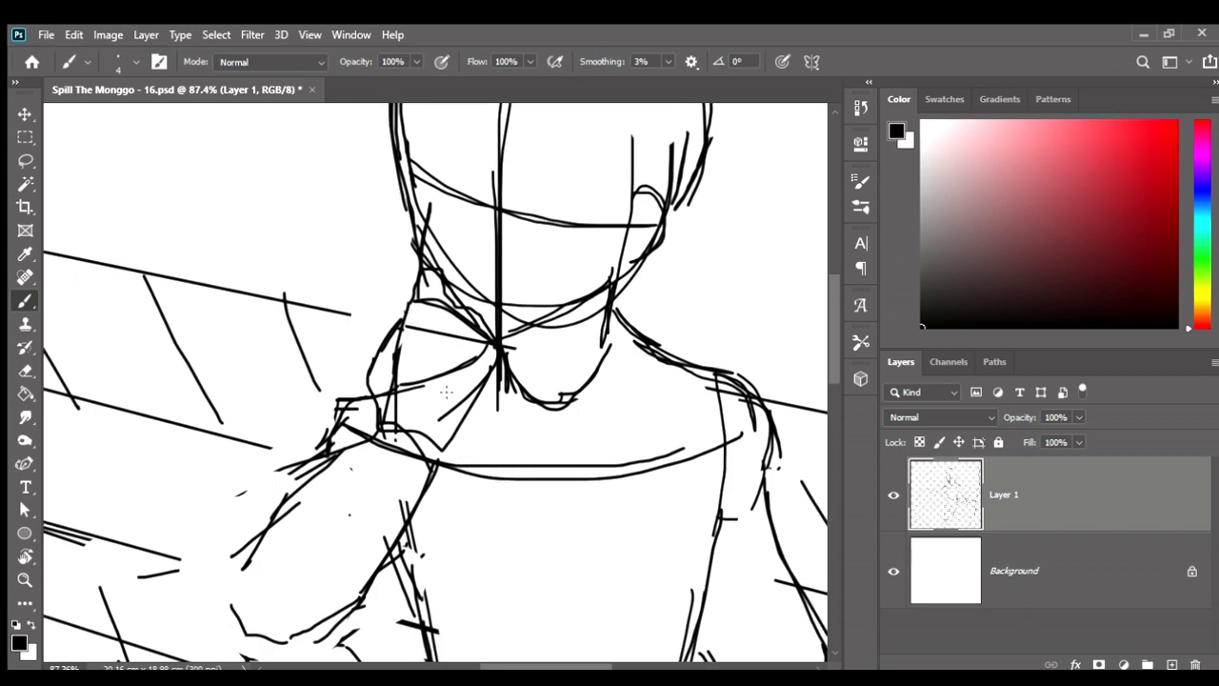
key(e)
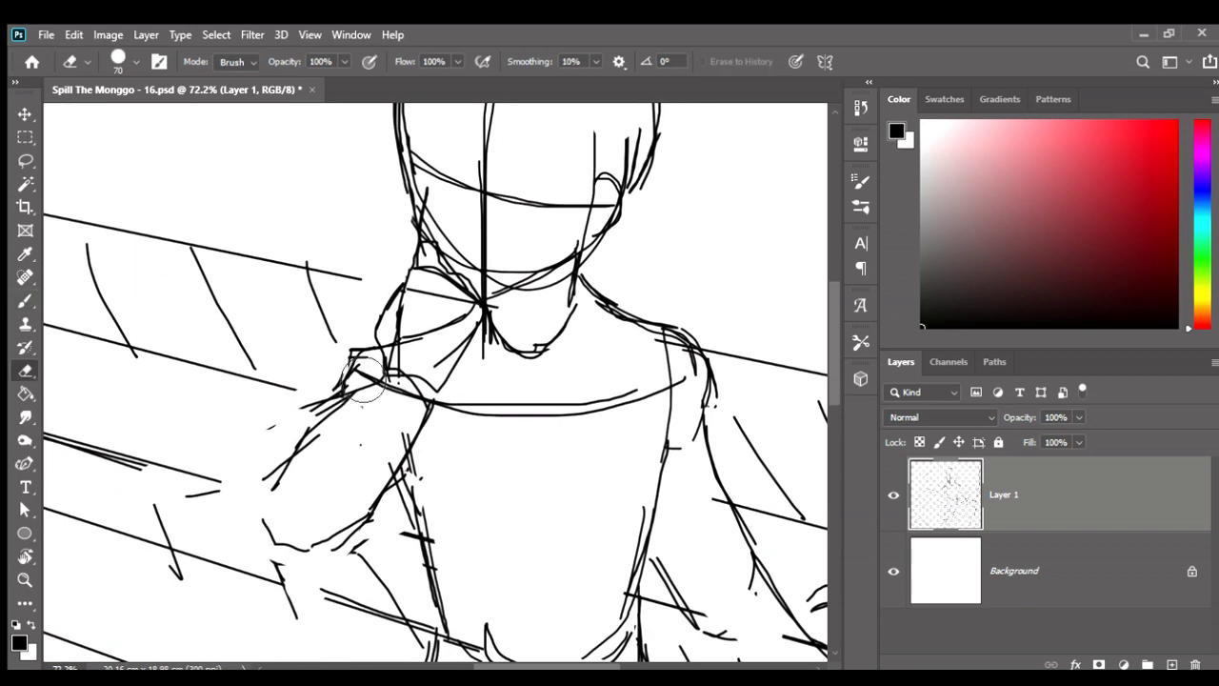
drag(376, 371, 271, 471)
key(b)
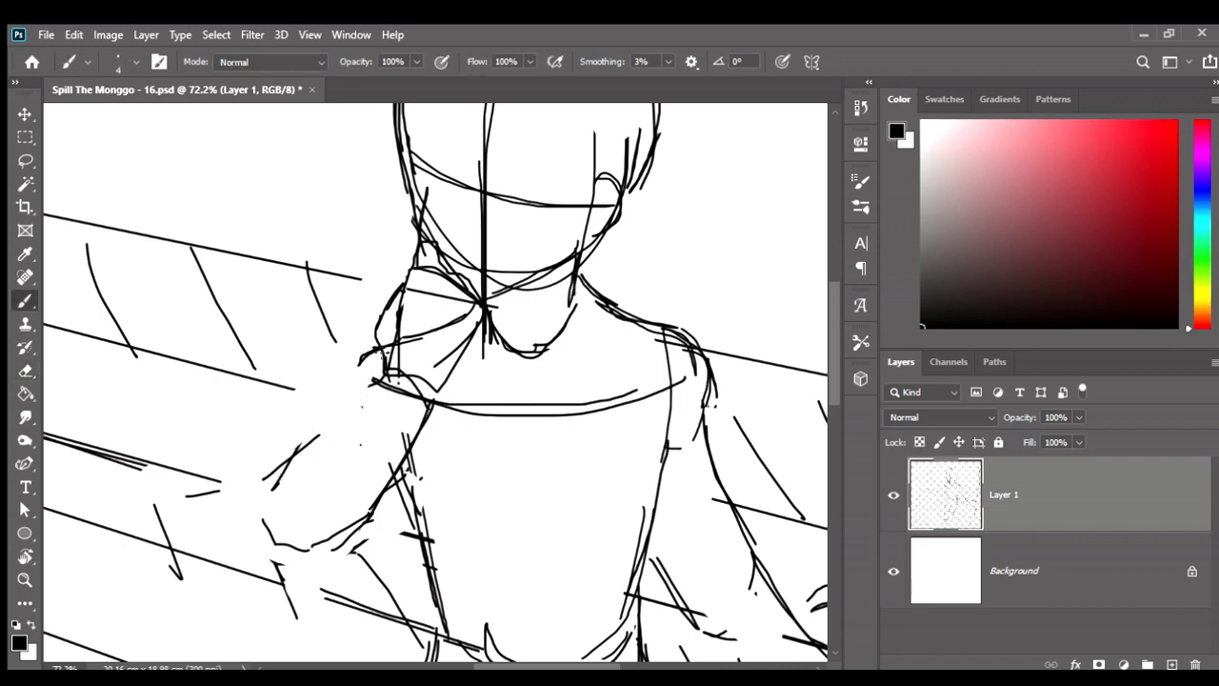
scroll(397, 354, down, 1)
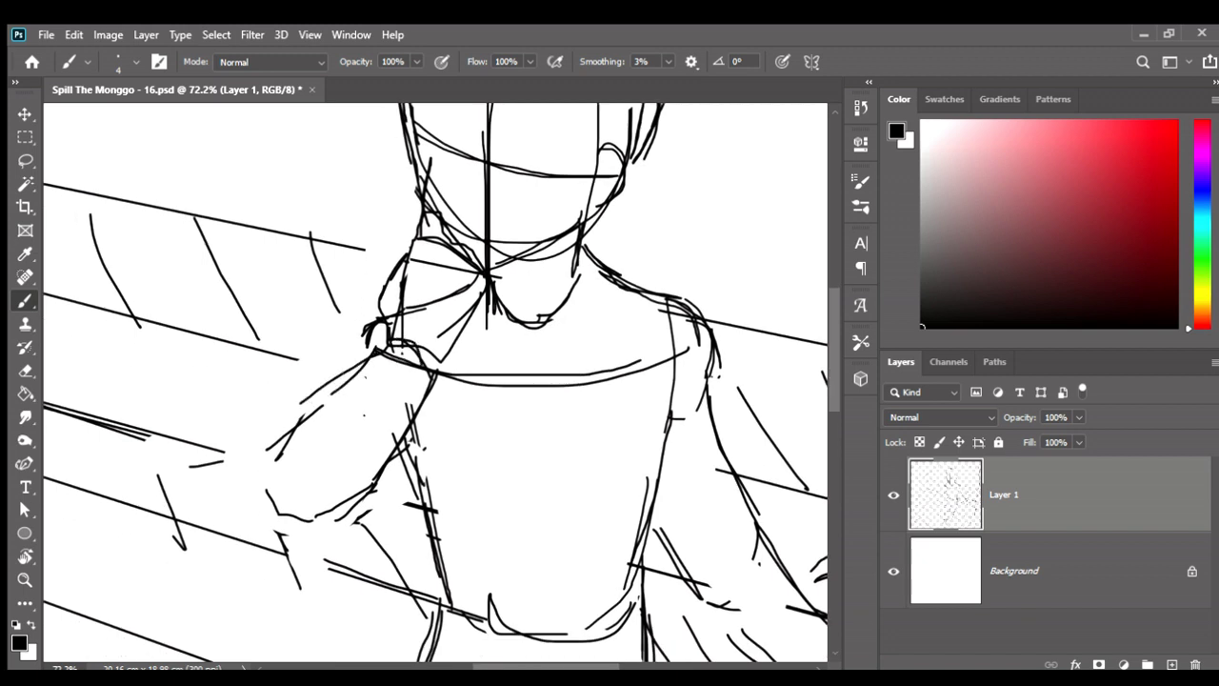
mouse_move(373, 355)
mouse_down()
mouse_move(305, 410)
mouse_move(276, 497)
mouse_move(358, 491)
mouse_up()
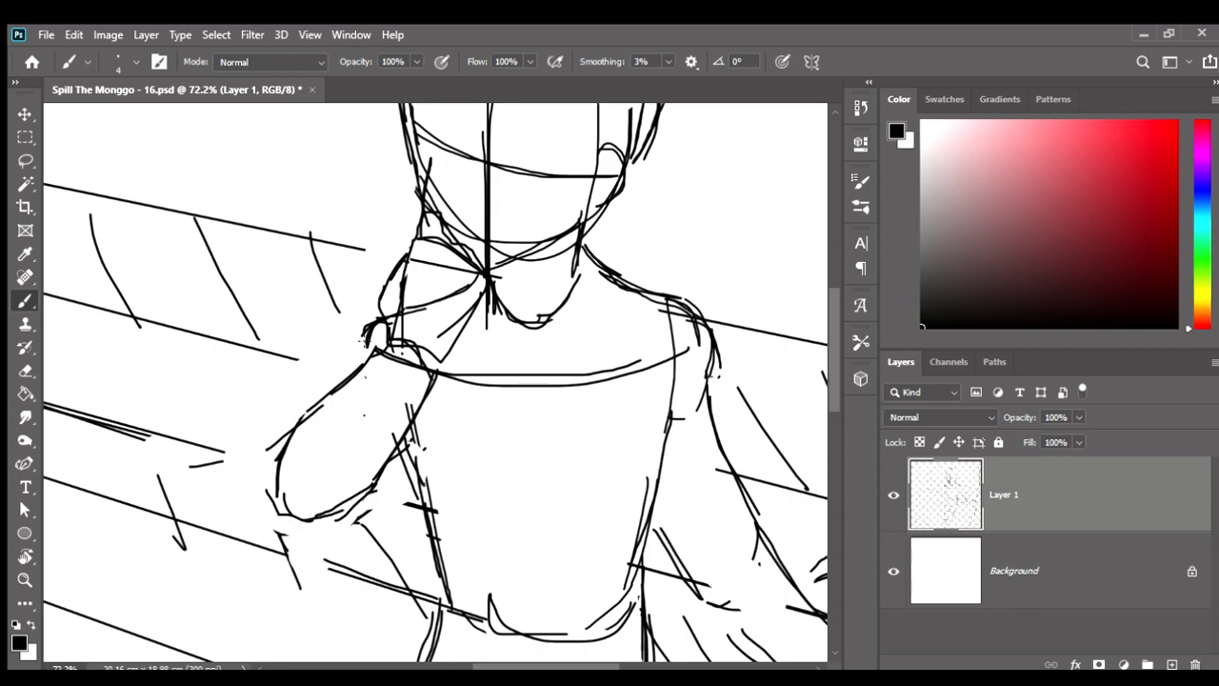
drag(366, 340, 314, 412)
- Pan and zoom out and back in to review the whole drawing
drag(487, 405, 495, 372)
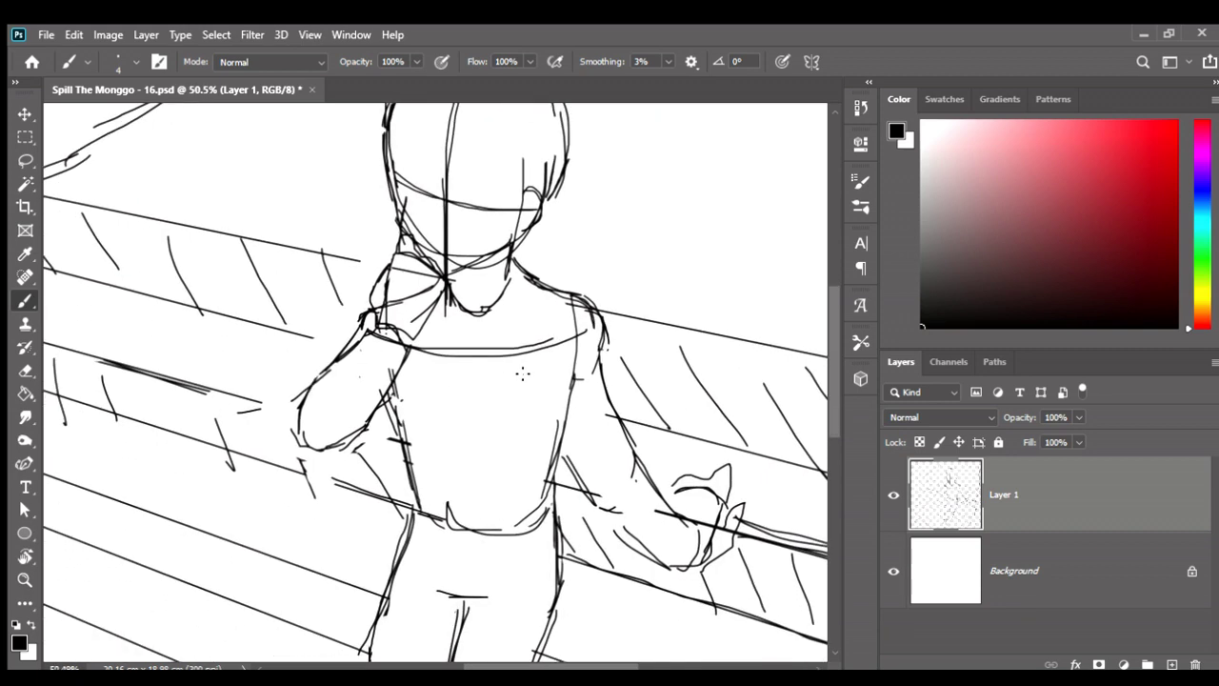
scroll(495, 333, down, 2)
scroll(495, 332, down, 2)
scroll(495, 332, down, 2)
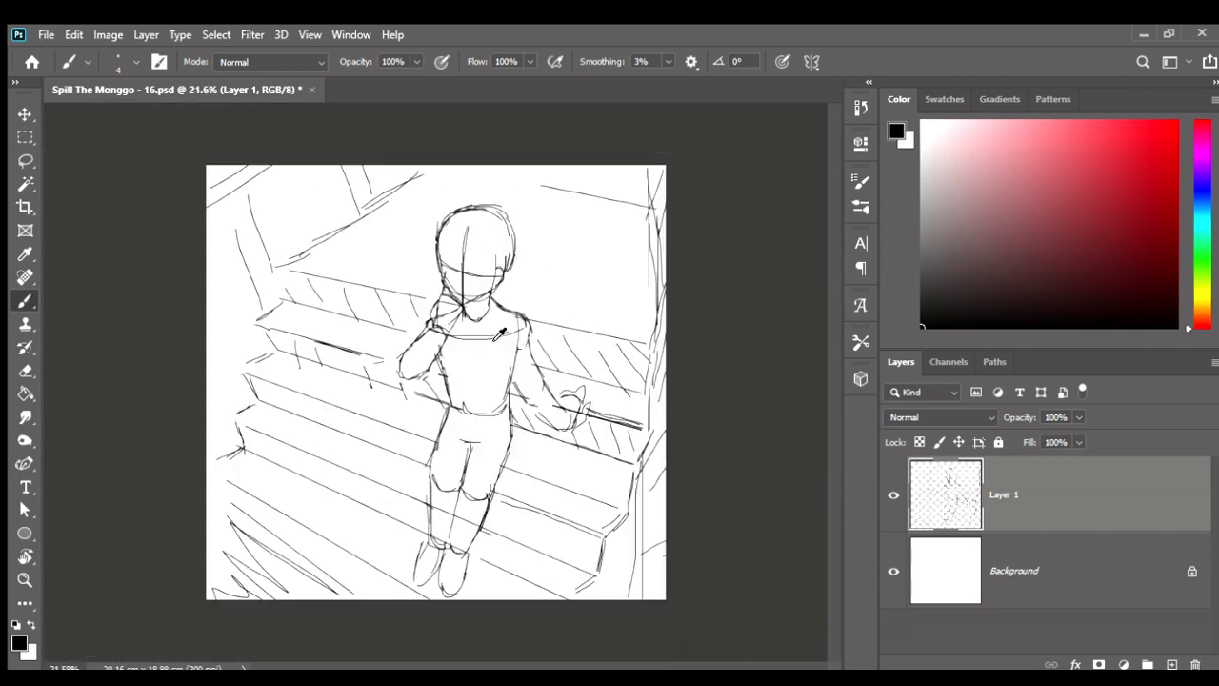
scroll(495, 333, up, 2)
scroll(496, 334, up, 2)
scroll(497, 333, up, 2)
- Lasso the boy's raised arm and enlarge it slightly downward
key(l)
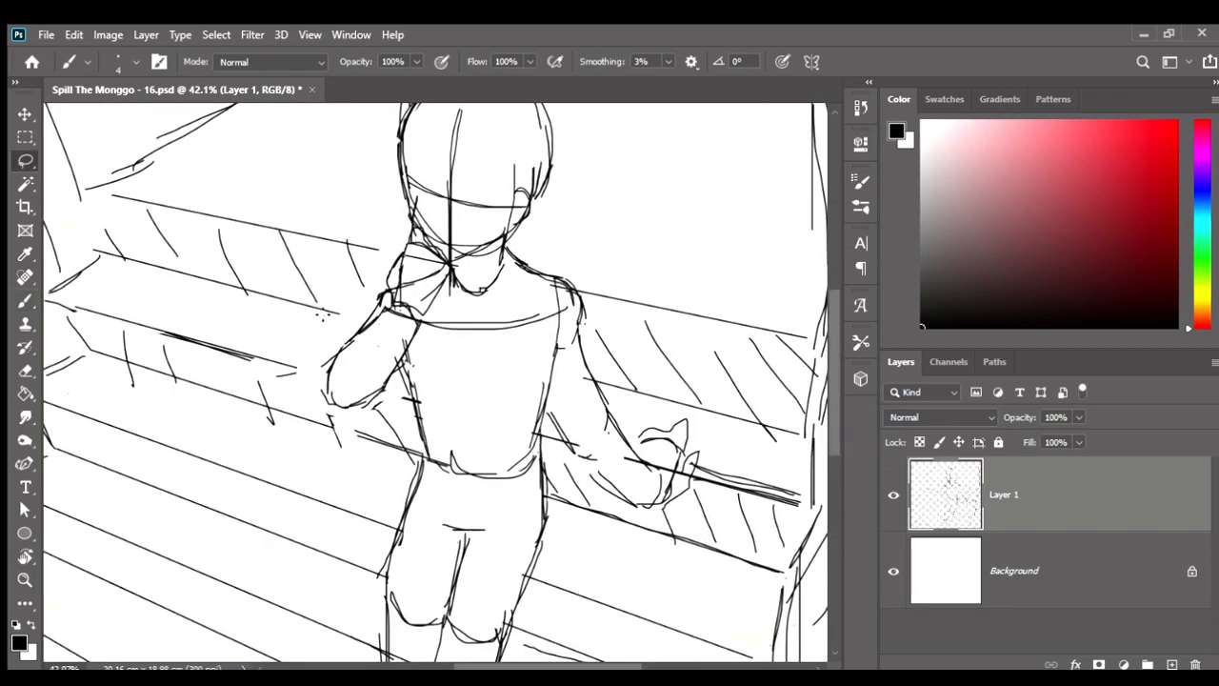
mouse_move(377, 303)
mouse_down()
mouse_move(394, 384)
mouse_move(352, 412)
mouse_move(320, 369)
mouse_move(373, 305)
mouse_up()
key(v)
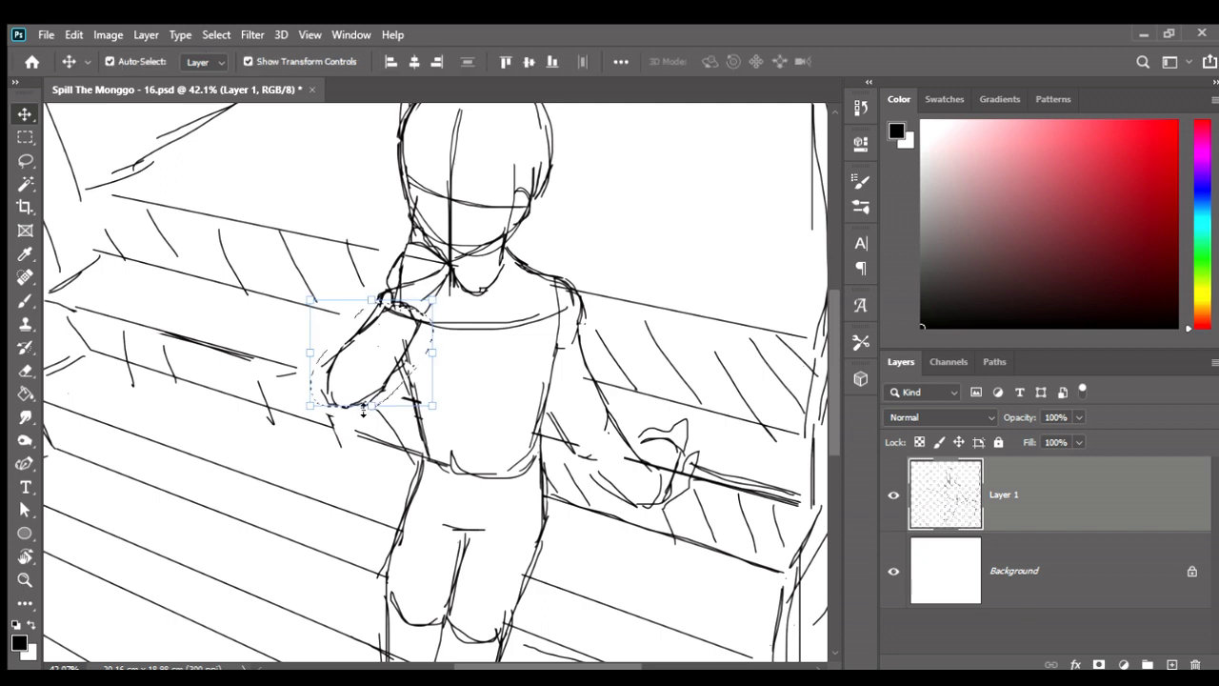
drag(368, 406, 366, 426)
key(Return)
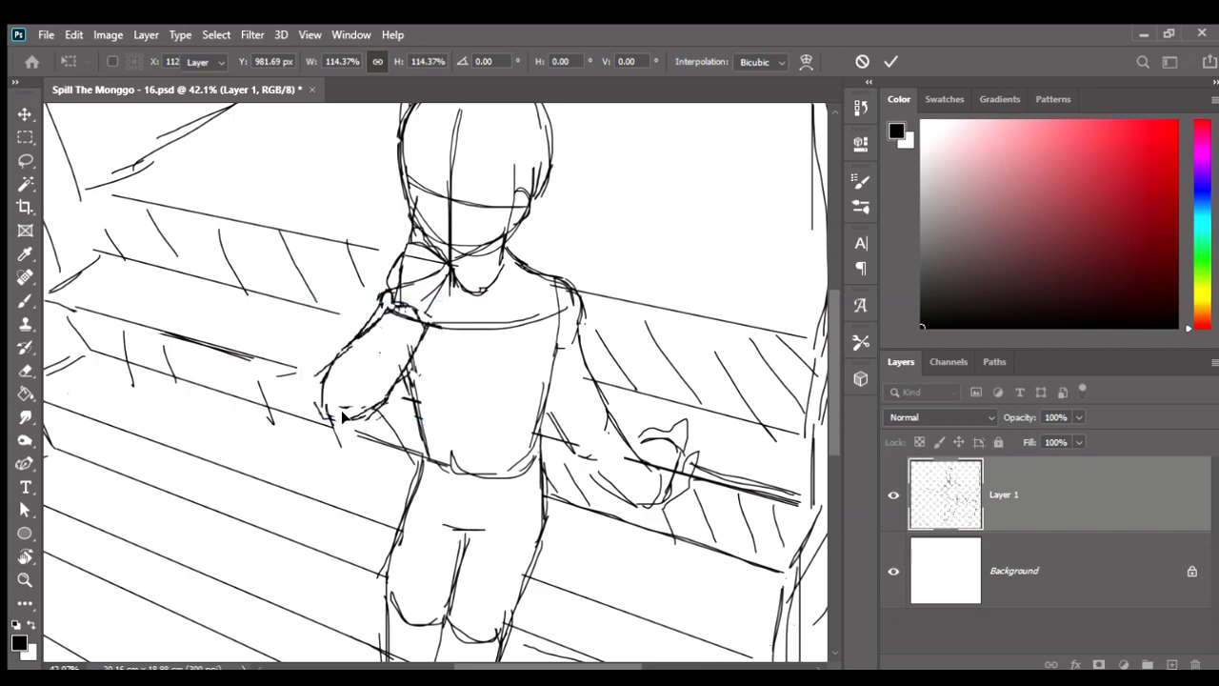
- Fit the canvas on screen, mirror it to check, then zoom toward the boy's hand
key(b)
key(ctrl+0)
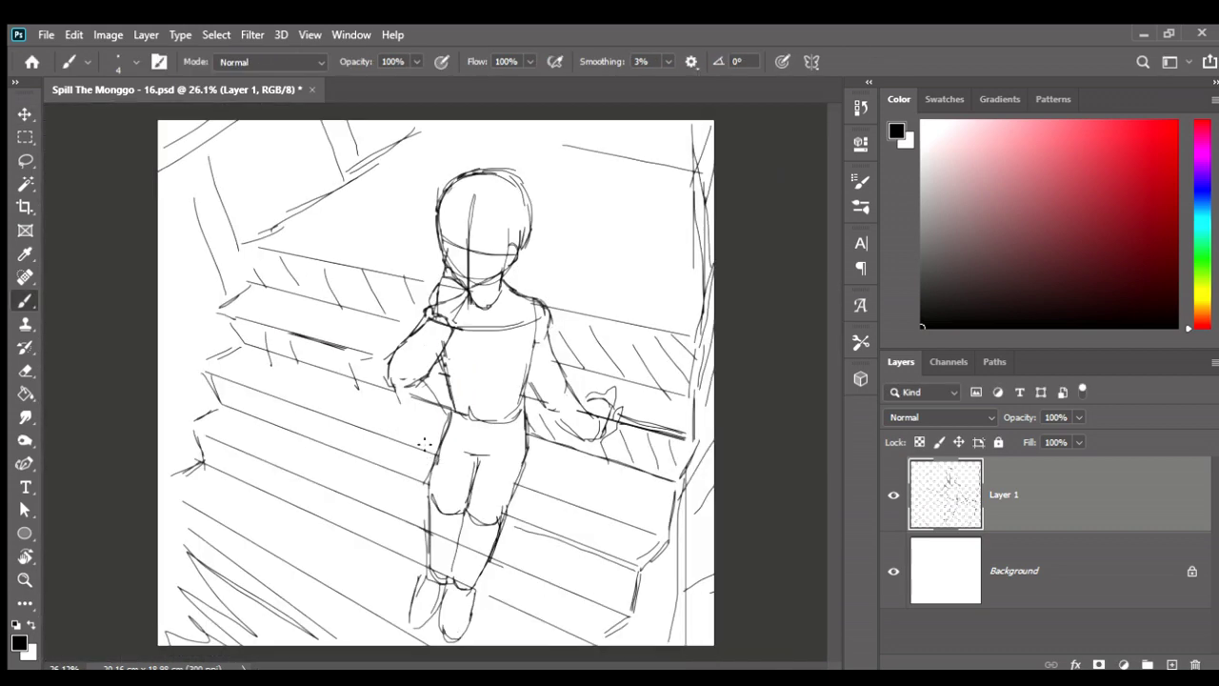
key(h)
key(h)
scroll(428, 381, up, 1)
mouse_move(564, 365)
mouse_down()
mouse_move(575, 393)
mouse_move(518, 440)
mouse_up()
scroll(540, 438, up, 1)
- Try redrawing the boy's other hand, undo it, and lasso-select the cat beside it
mouse_move(533, 393)
mouse_down()
mouse_move(522, 440)
mouse_move(538, 433)
mouse_move(554, 484)
mouse_move(580, 425)
mouse_up()
key(ctrl+z)
key(l)
key(v)
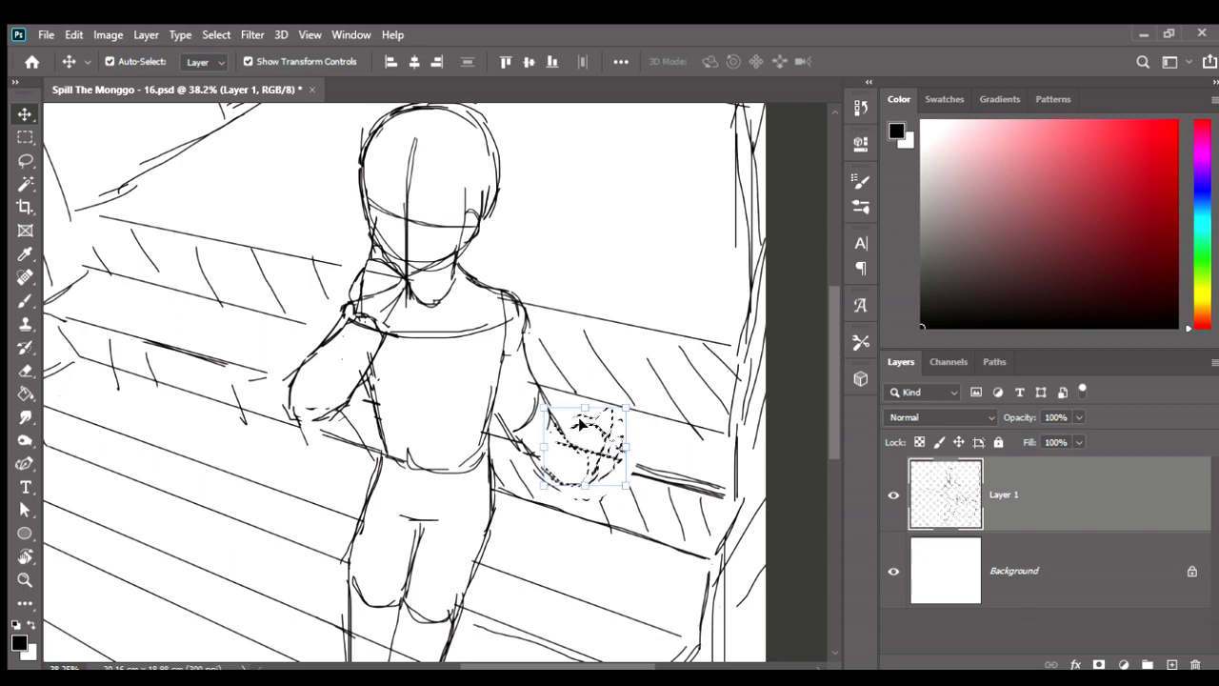
- Drop the cat selection and draw a new curve along the boy's arm
key(ctrl+d)
key(e)
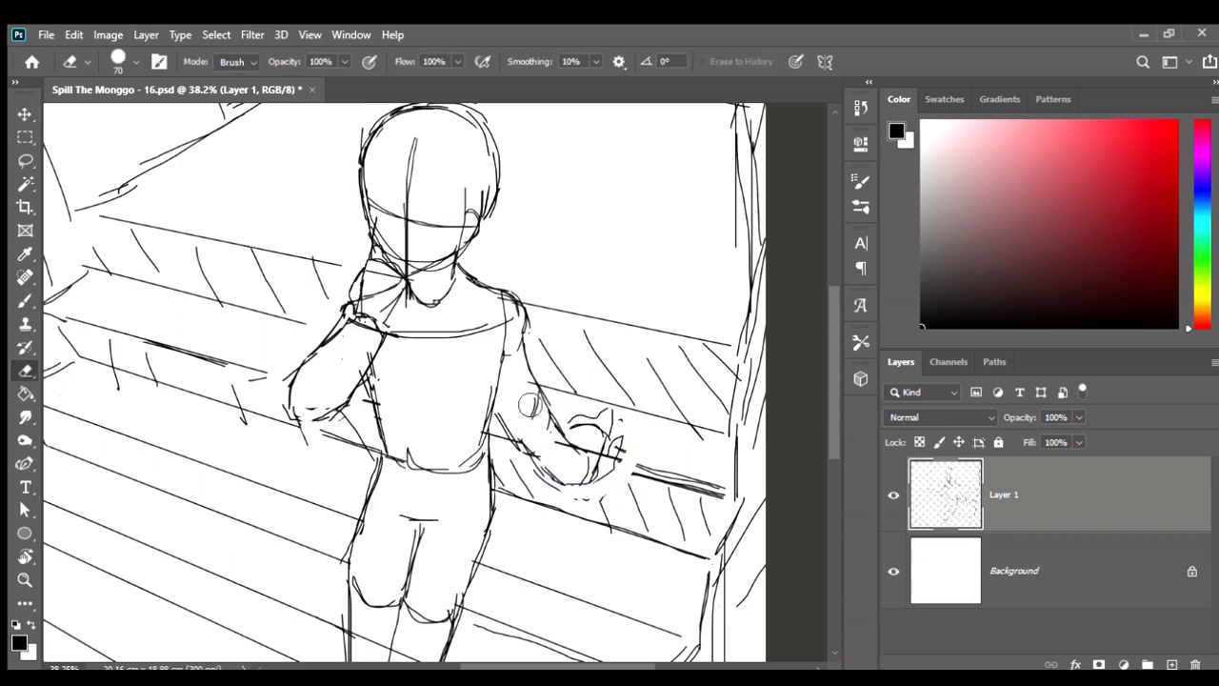
key(b)
drag(514, 414, 526, 392)
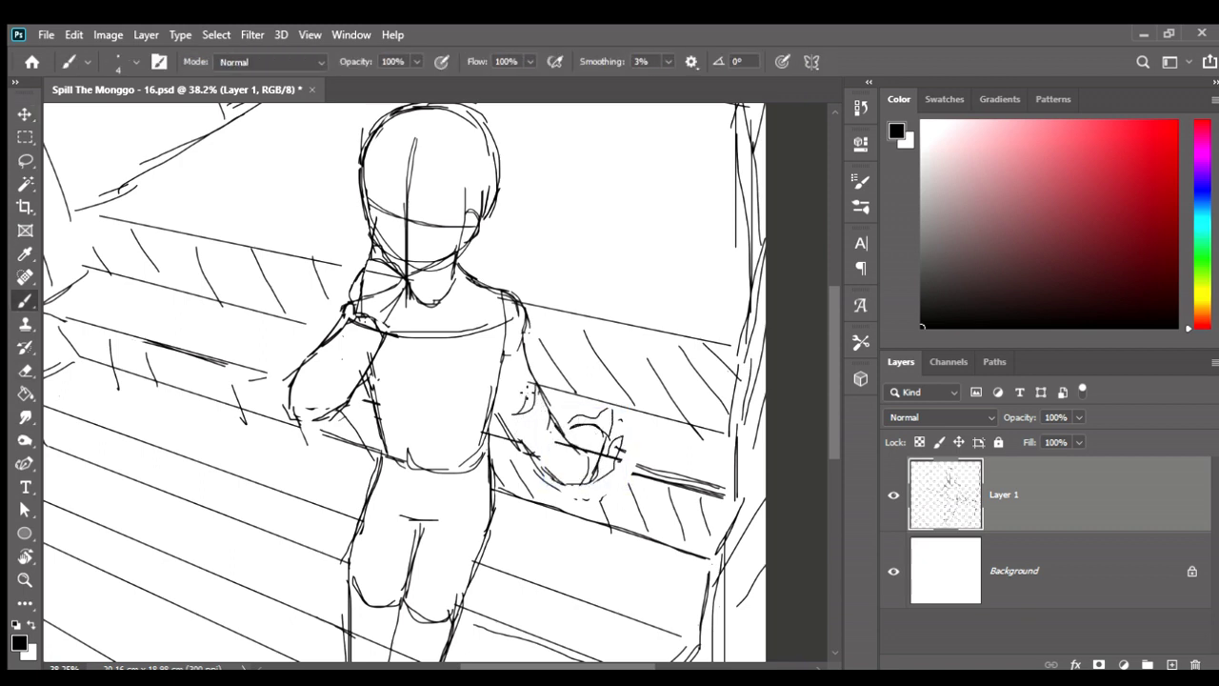
scroll(636, 458, down, 1)
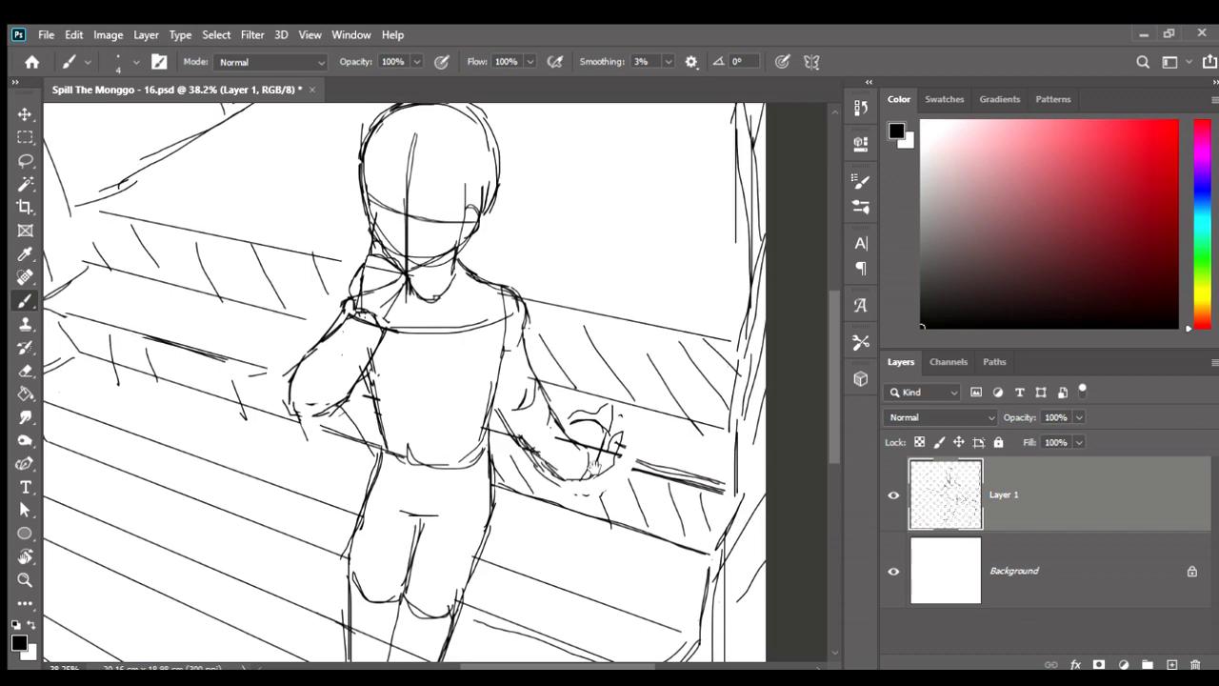
scroll(636, 458, down, 1)
scroll(635, 458, down, 1)
scroll(654, 449, up, 1)
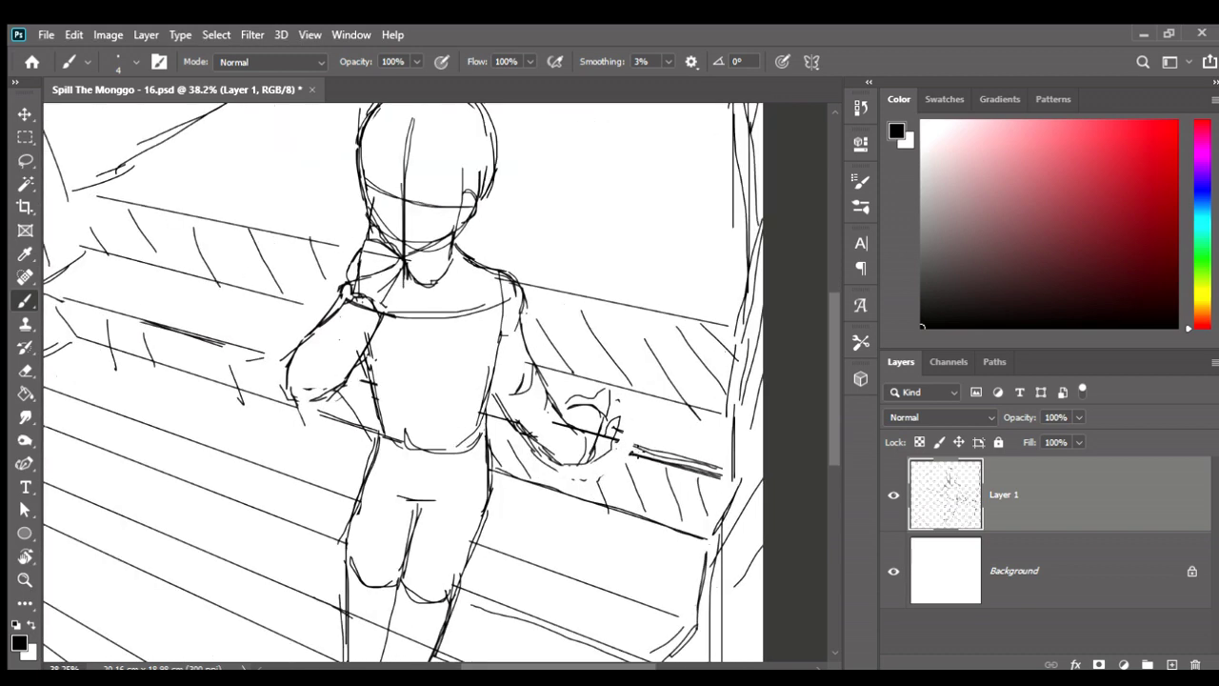
- Erase stray marks near the raised arm and draw a belt line across the waist
scroll(449, 448, down, 1)
key(e)
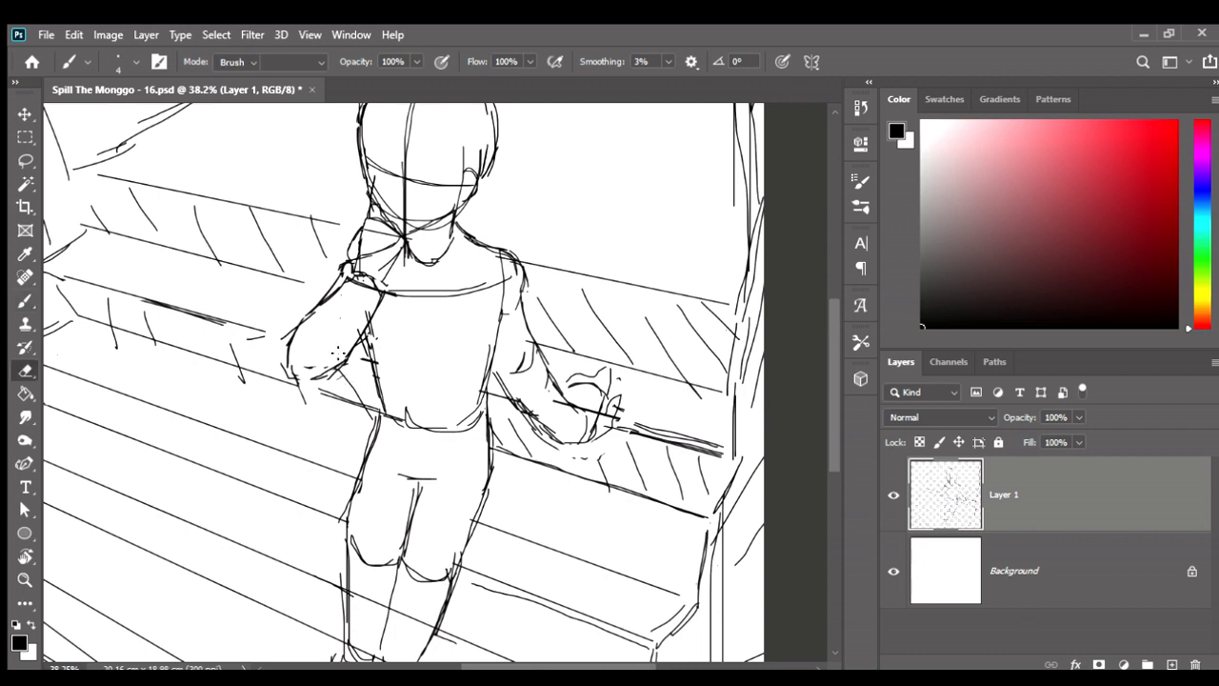
key(b)
key(e)
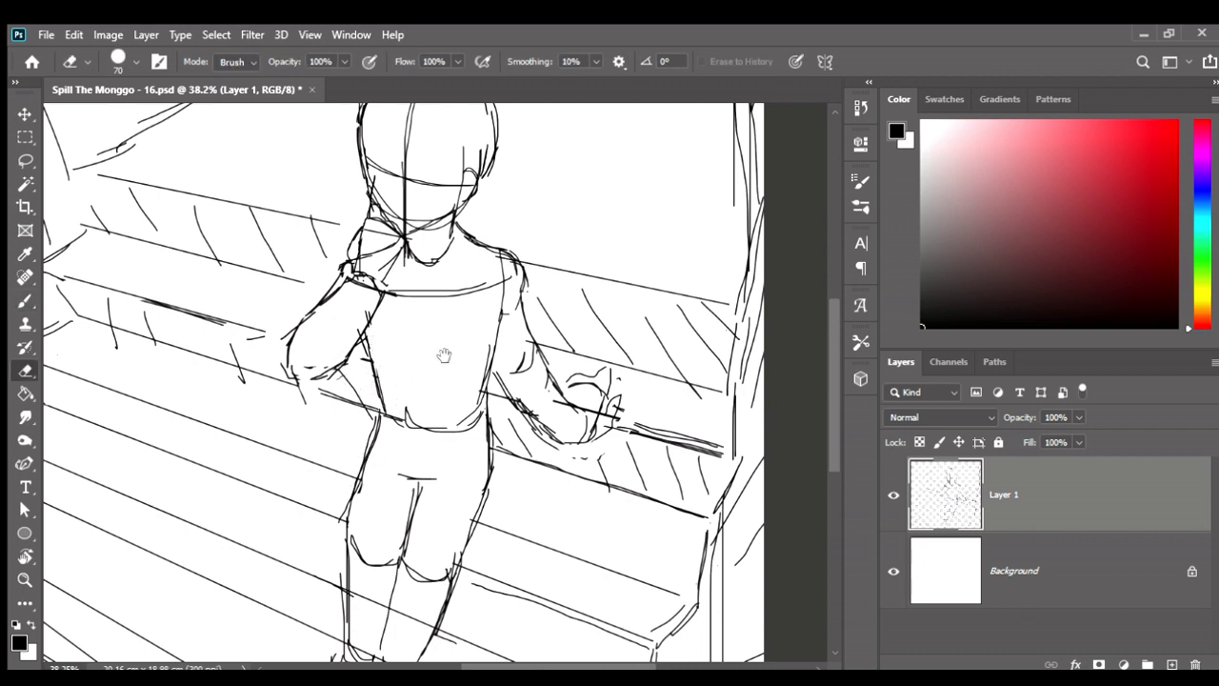
scroll(443, 349, down, 2)
key(b)
scroll(444, 342, up, 1)
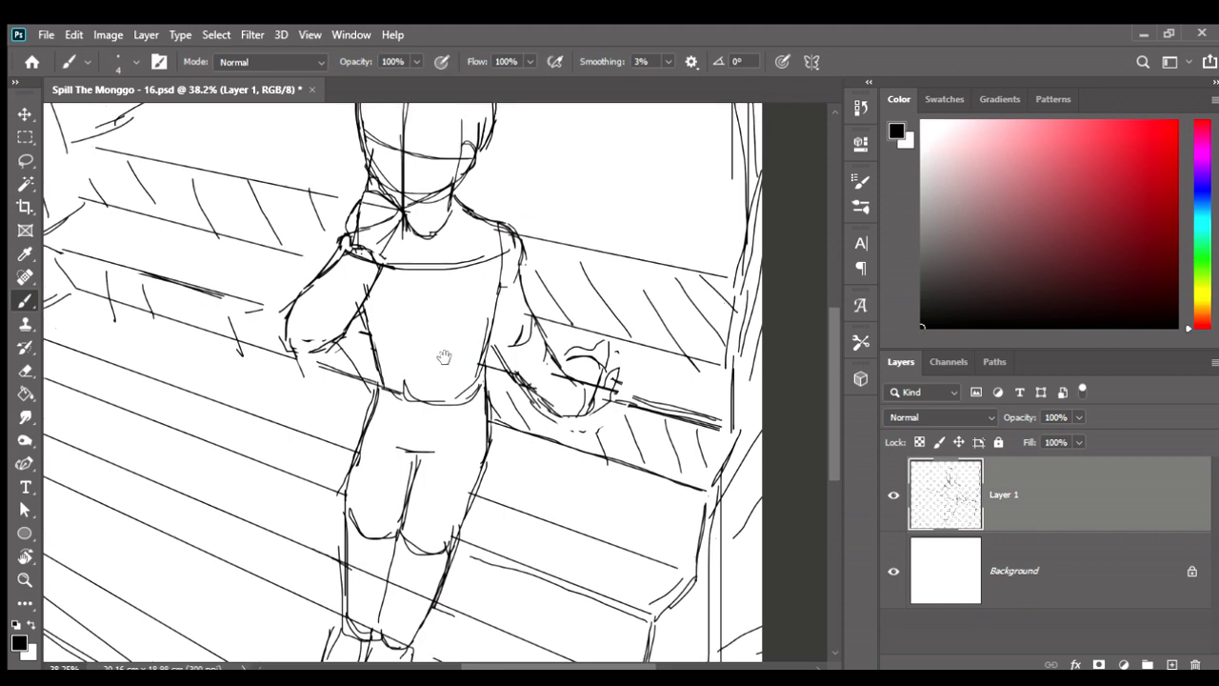
drag(393, 380, 462, 381)
scroll(389, 389, up, 1)
scroll(390, 389, down, 2)
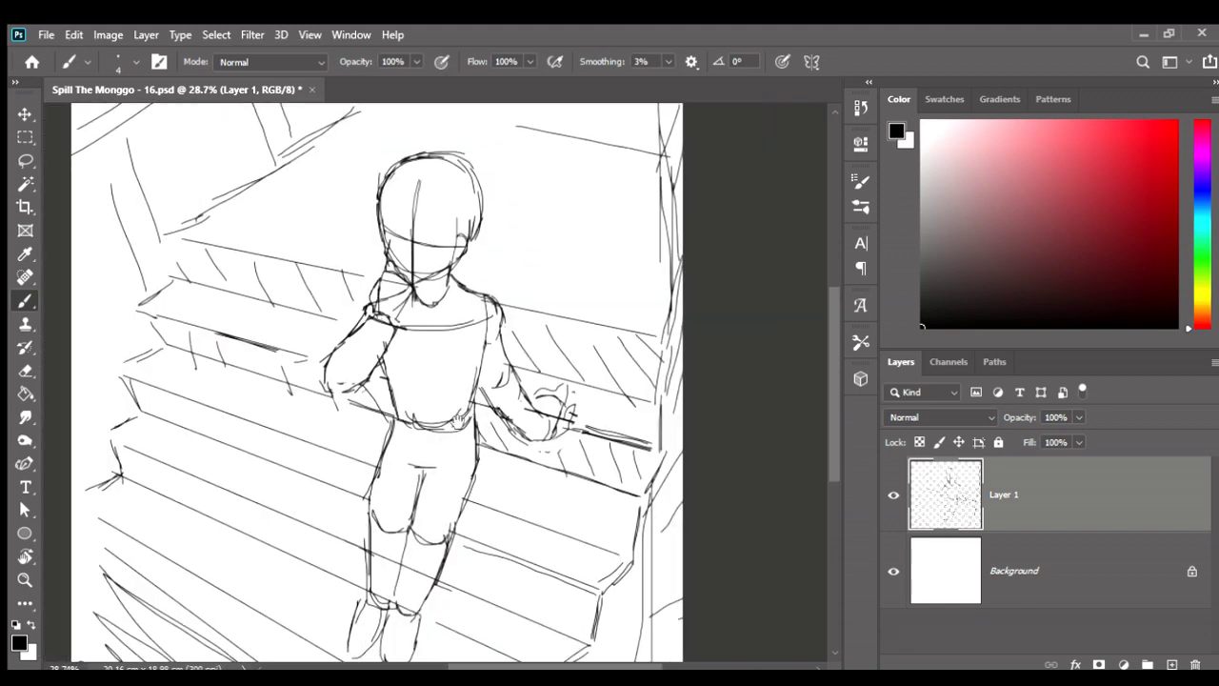
- Add a short stroke at the boy's hip and erase the stray hip line
scroll(448, 419, down, 1)
scroll(409, 417, up, 2)
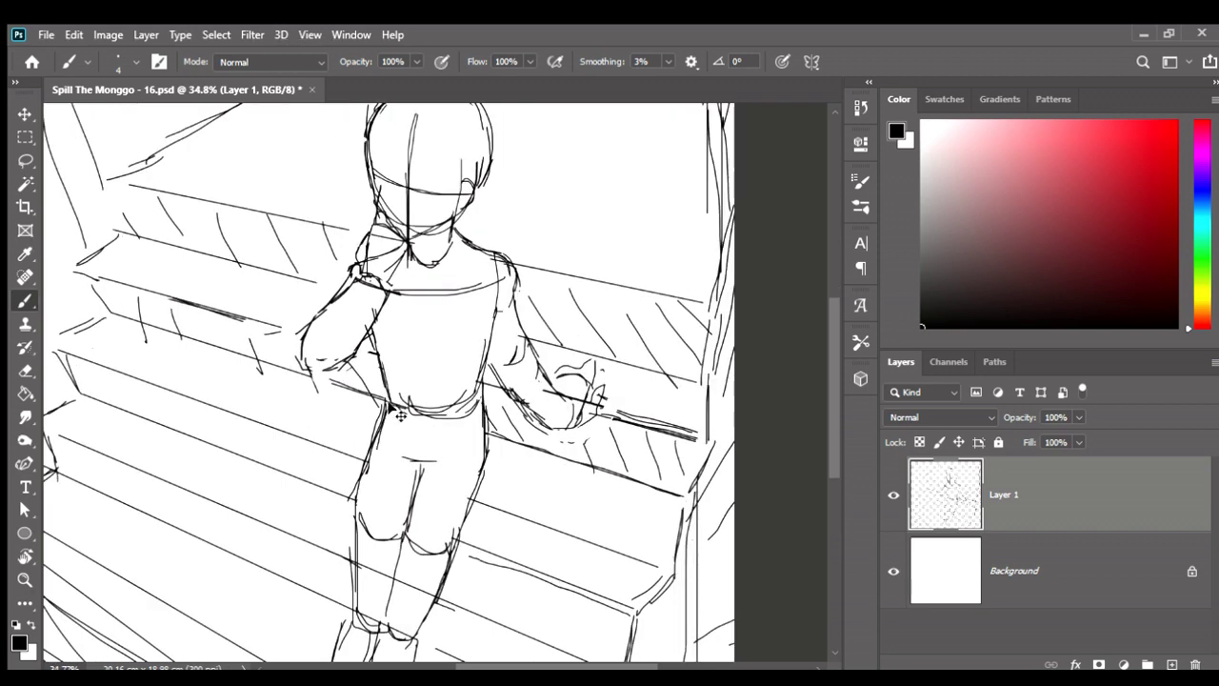
drag(390, 402, 384, 429)
scroll(428, 479, up, 1)
key(e)
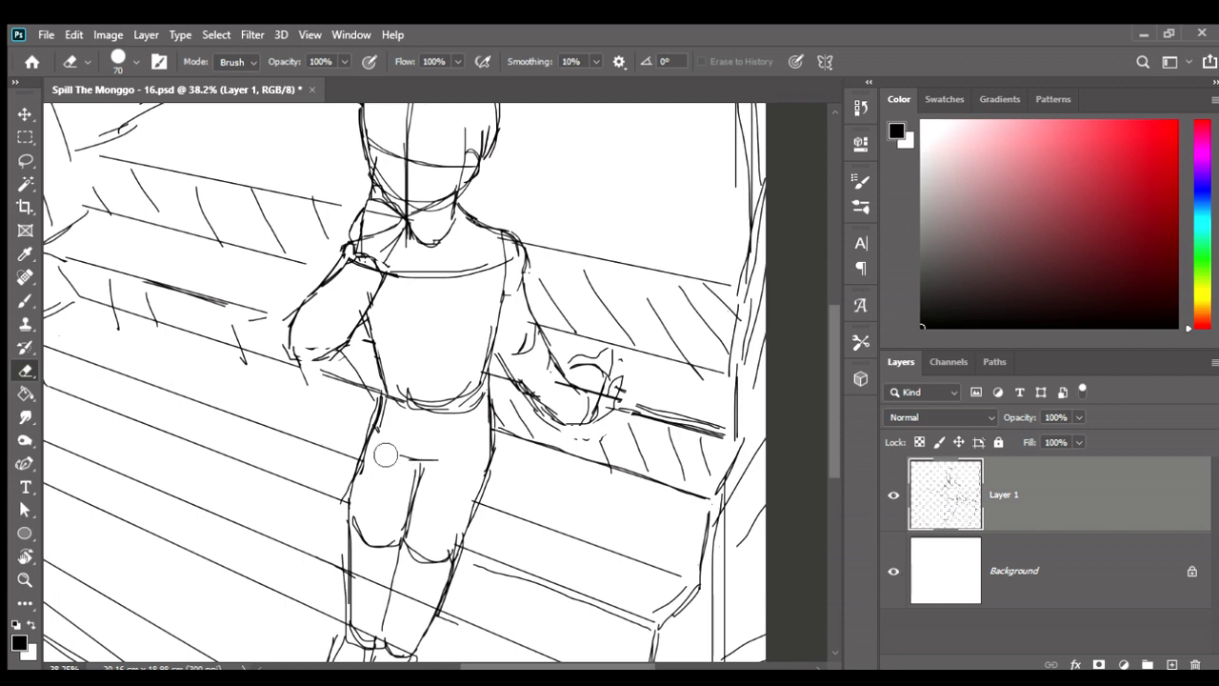
drag(382, 421, 372, 440)
key(b)
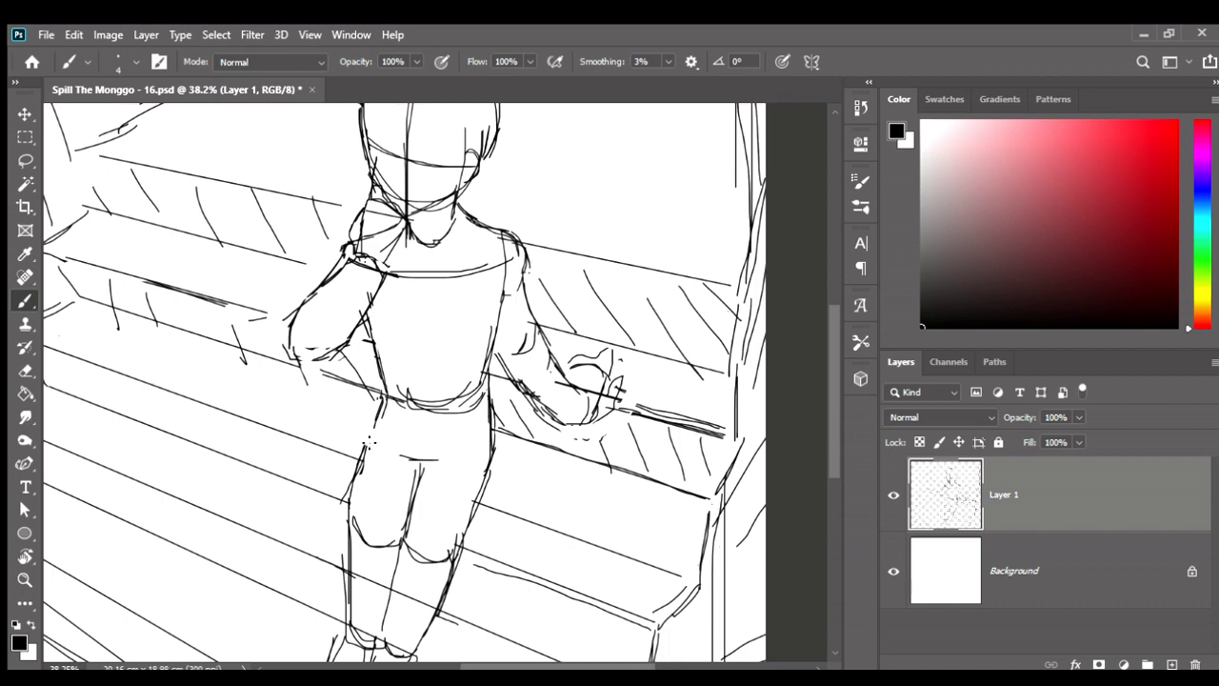
- Redraw the left hip and thigh outline and erase the extra strokes
mouse_move(360, 509)
mouse_down()
mouse_move(364, 461)
mouse_move(360, 525)
mouse_up()
drag(375, 466, 358, 486)
key(e)
drag(358, 454, 354, 493)
key(b)
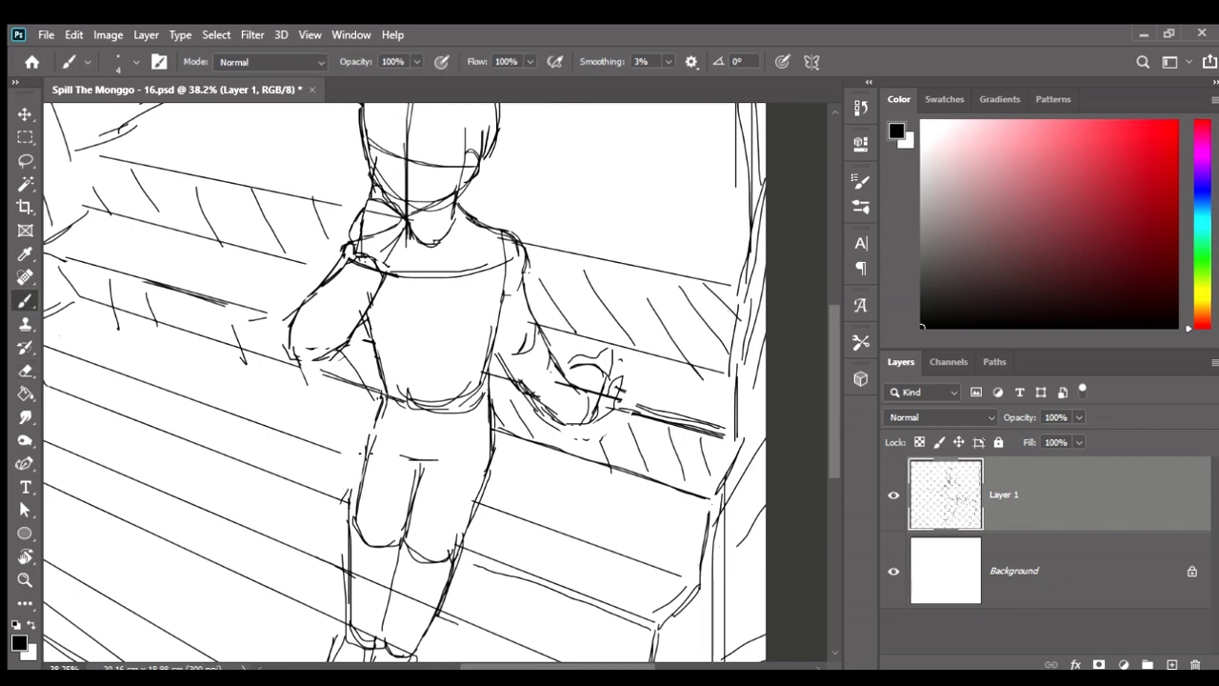
- Zoom in and out to review the redrawn hip and thigh
scroll(376, 428, down, 1)
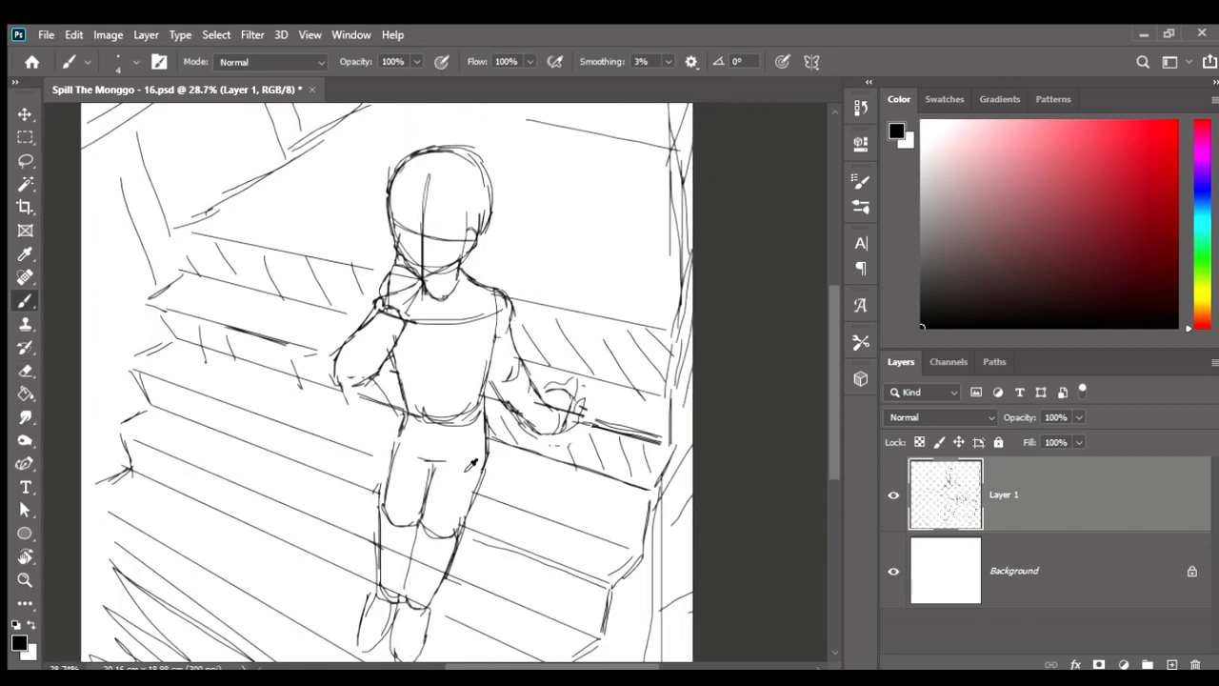
scroll(446, 479, down, 1)
scroll(446, 479, up, 1)
scroll(445, 486, up, 1)
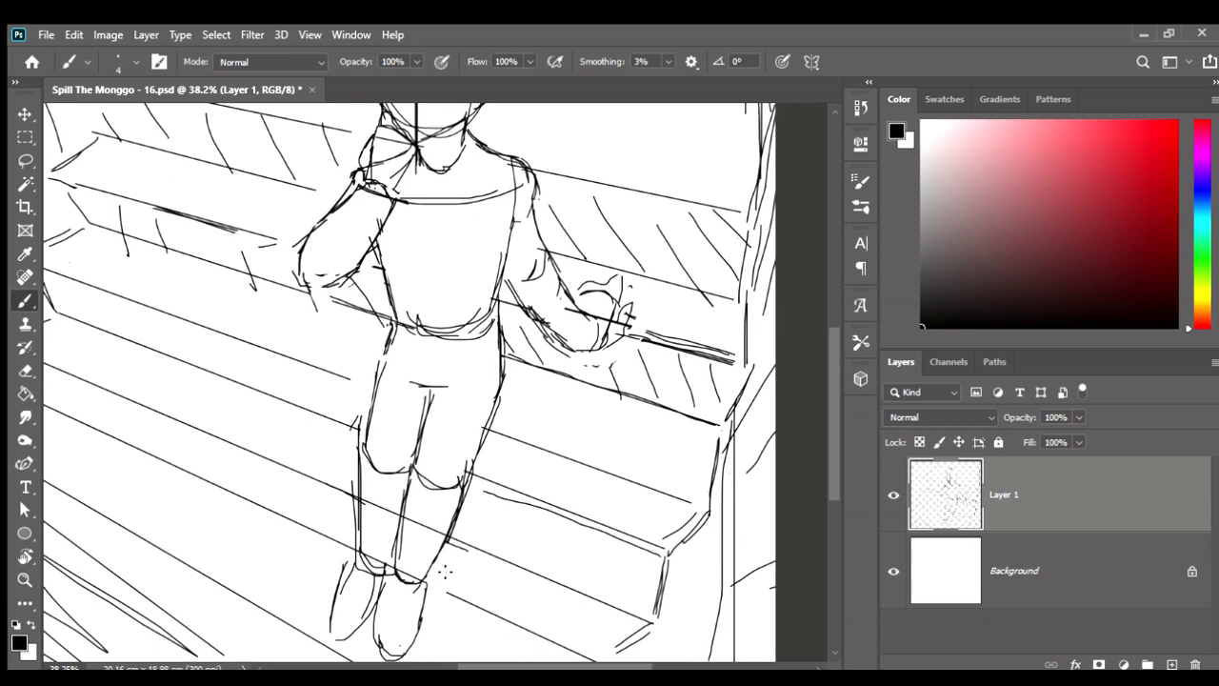
scroll(444, 569, down, 2)
scroll(591, 548, up, 1)
scroll(598, 545, down, 1)
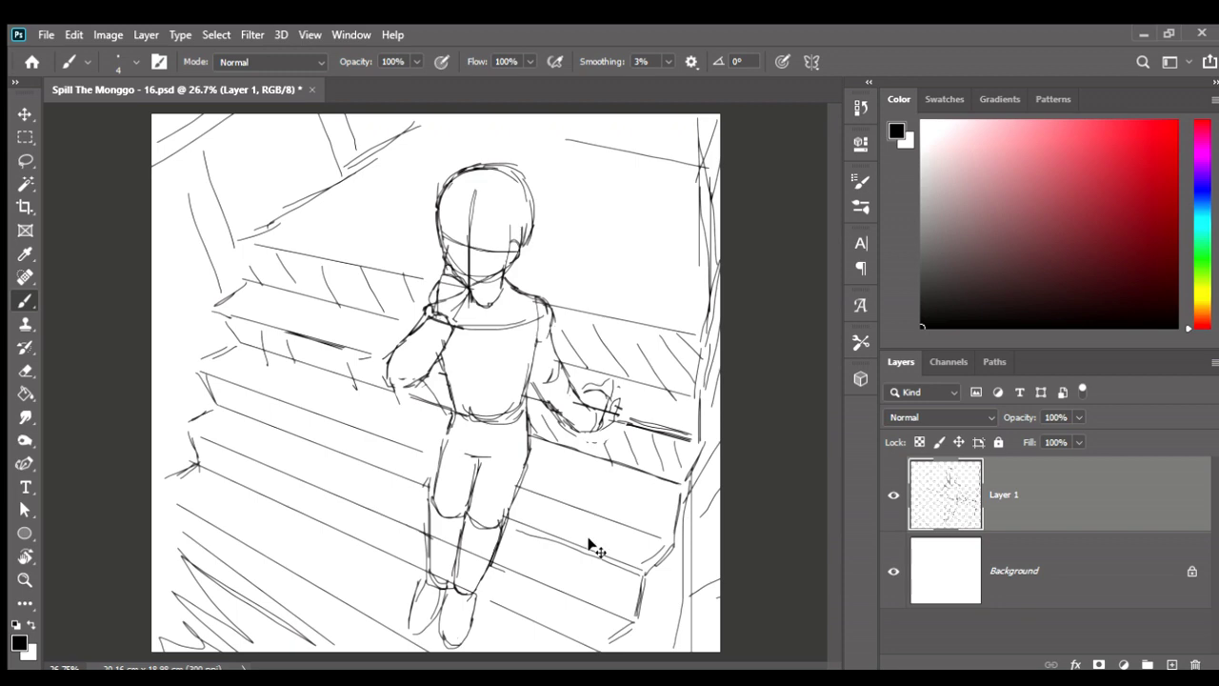
- Mirror the canvas, draw a thin line on the upper-left stair wall, then mirror back
key(ctrl+h)
key(ctrl+h)
key(e)
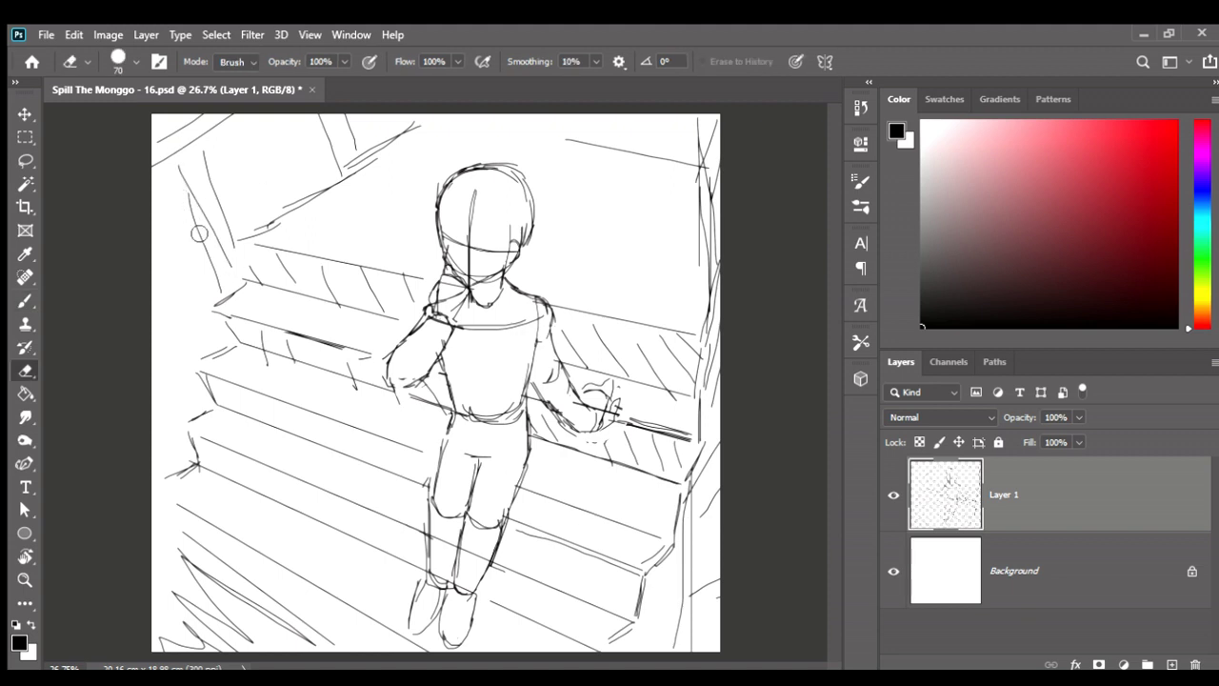
key(b)
drag(193, 143, 230, 232)
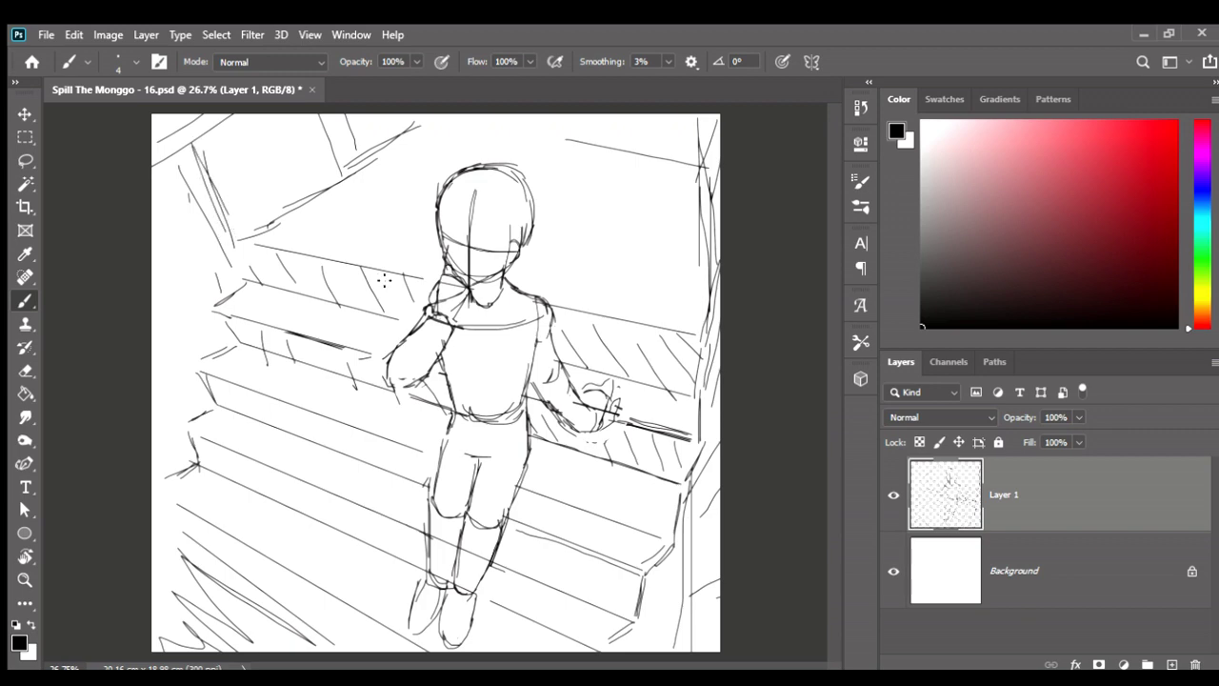
key(ctrl+h)
- Zoom in and out to review the firmed-up stair wall edge
scroll(493, 424, up, 2)
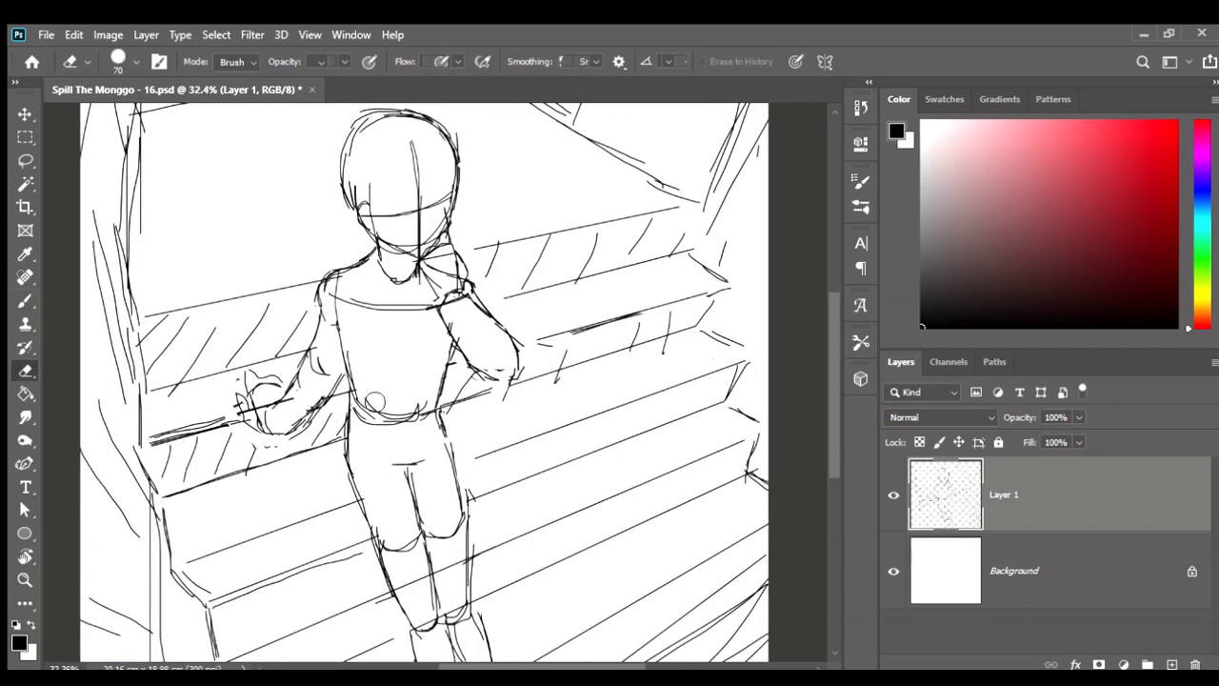
key(e)
scroll(428, 395, down, 1)
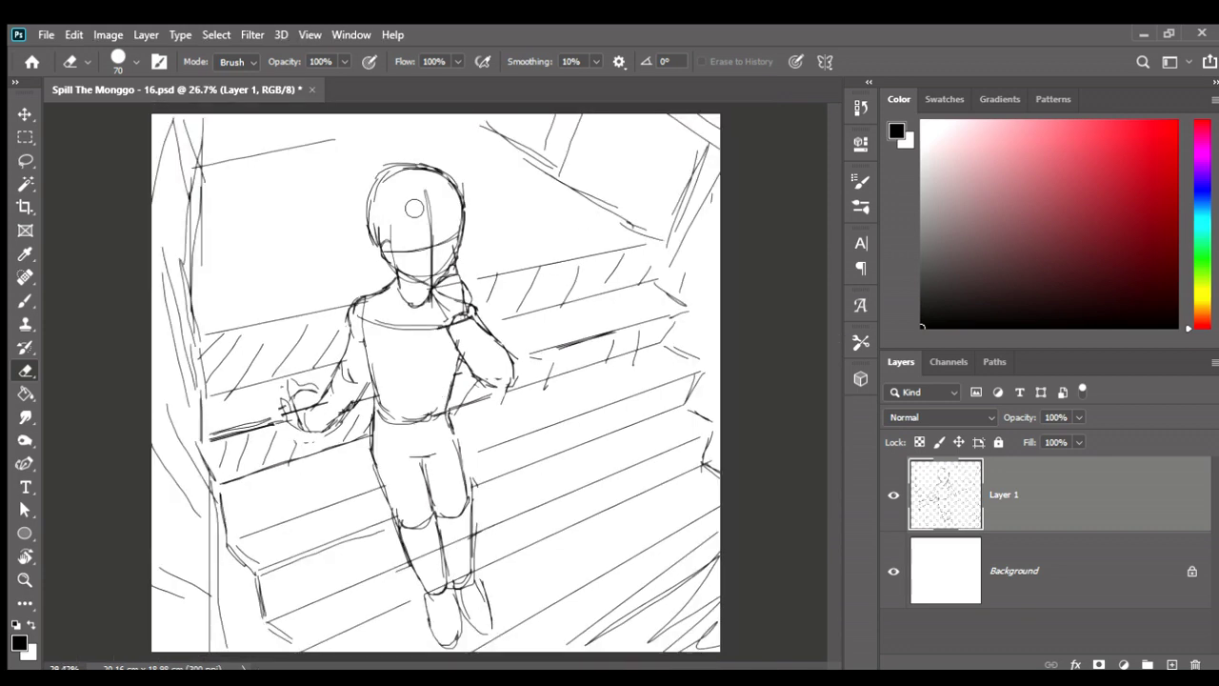
scroll(412, 207, up, 1)
scroll(531, 321, down, 2)
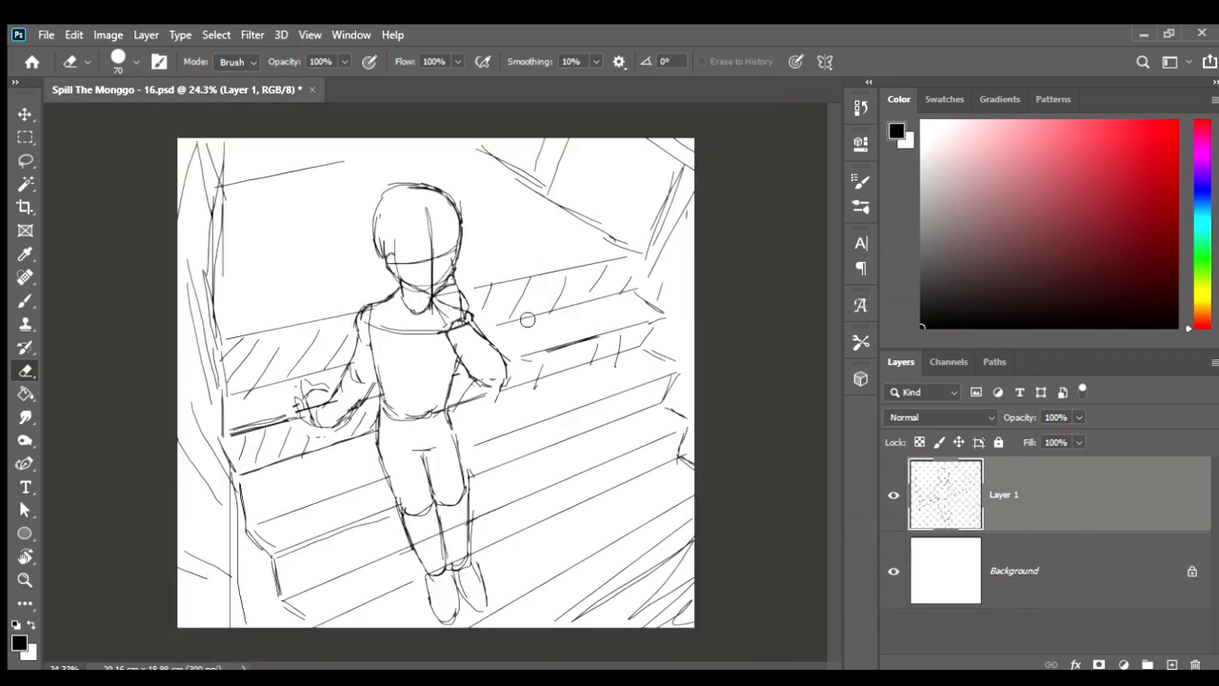
scroll(530, 409, up, 1)
scroll(526, 389, up, 2)
key(b)
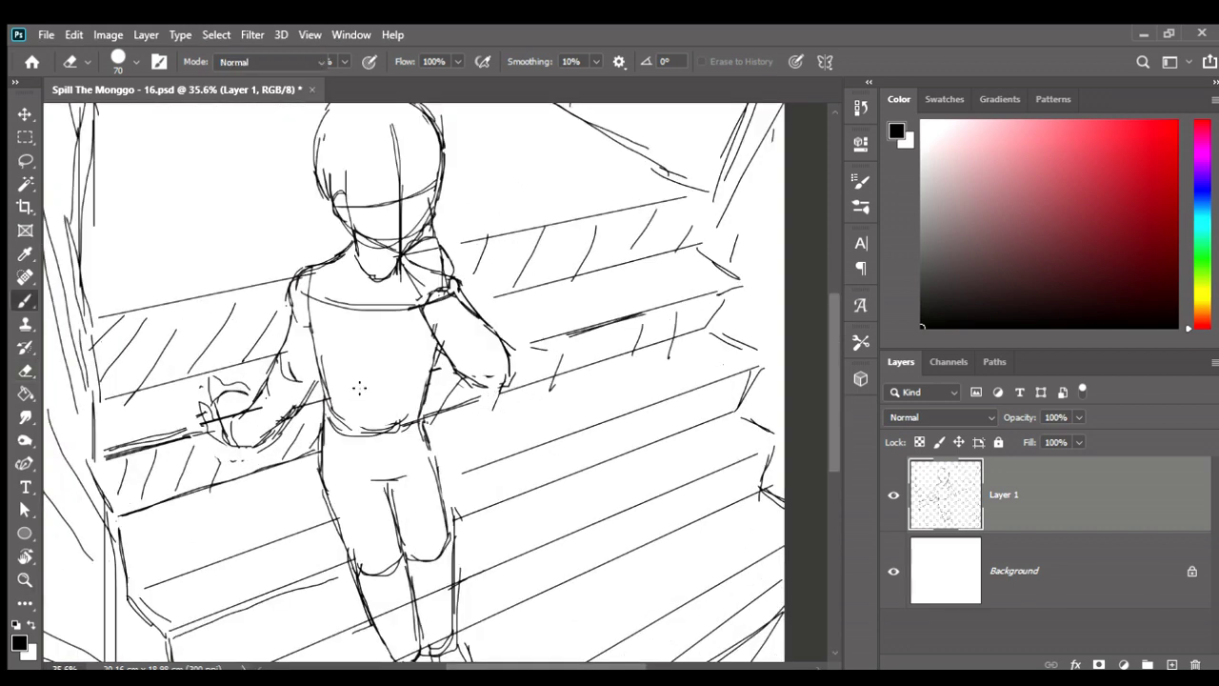